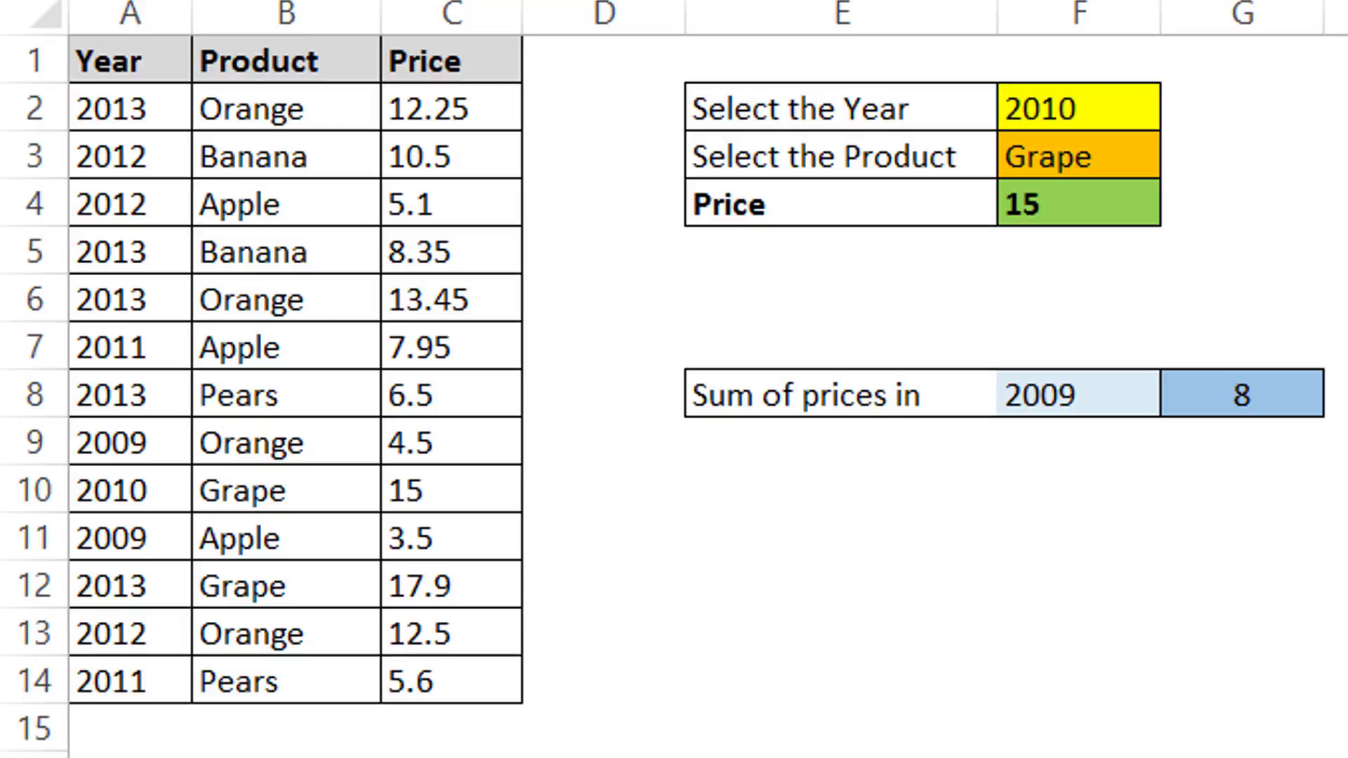
Step: Review the Year, Product and Price table and the sum-of-prices cell next to the 2009 entry
text(=s)
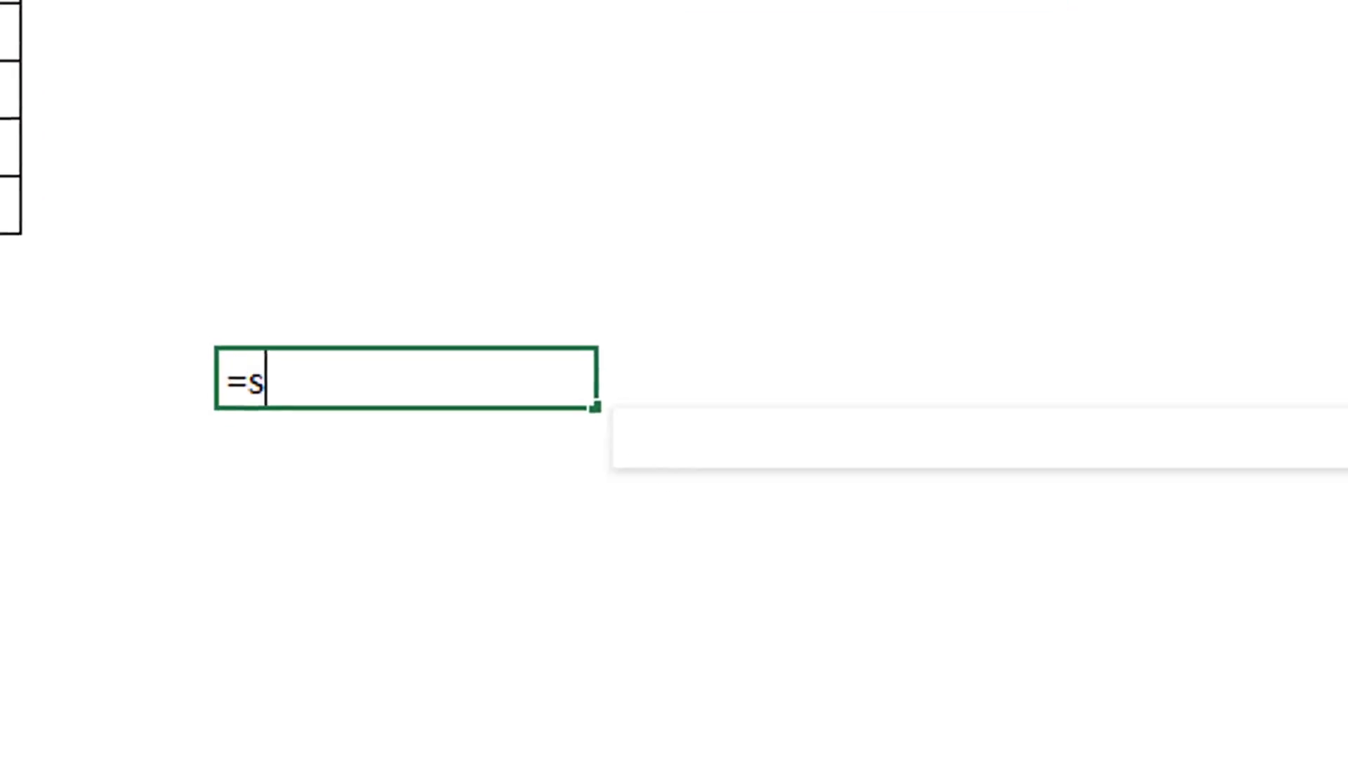
text(umifs()
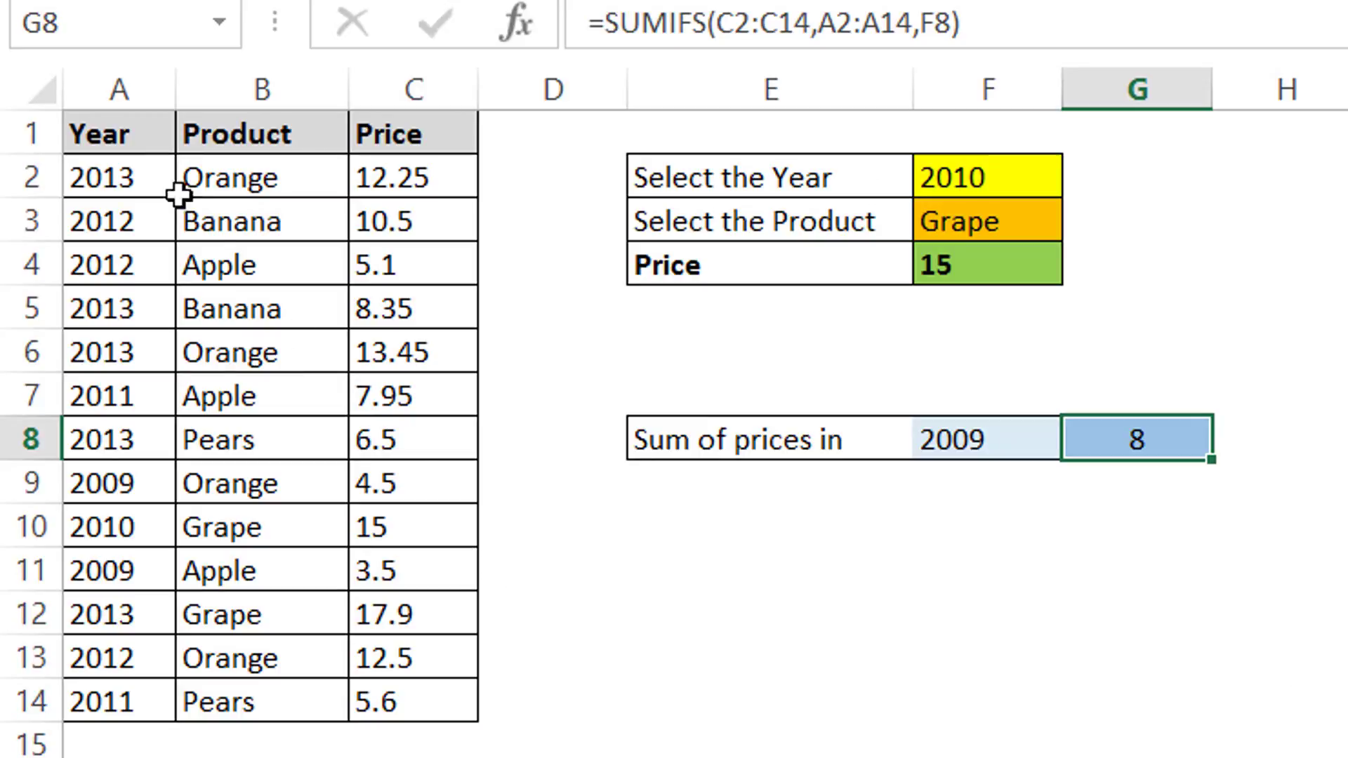
click(133, 127)
click(247, 132)
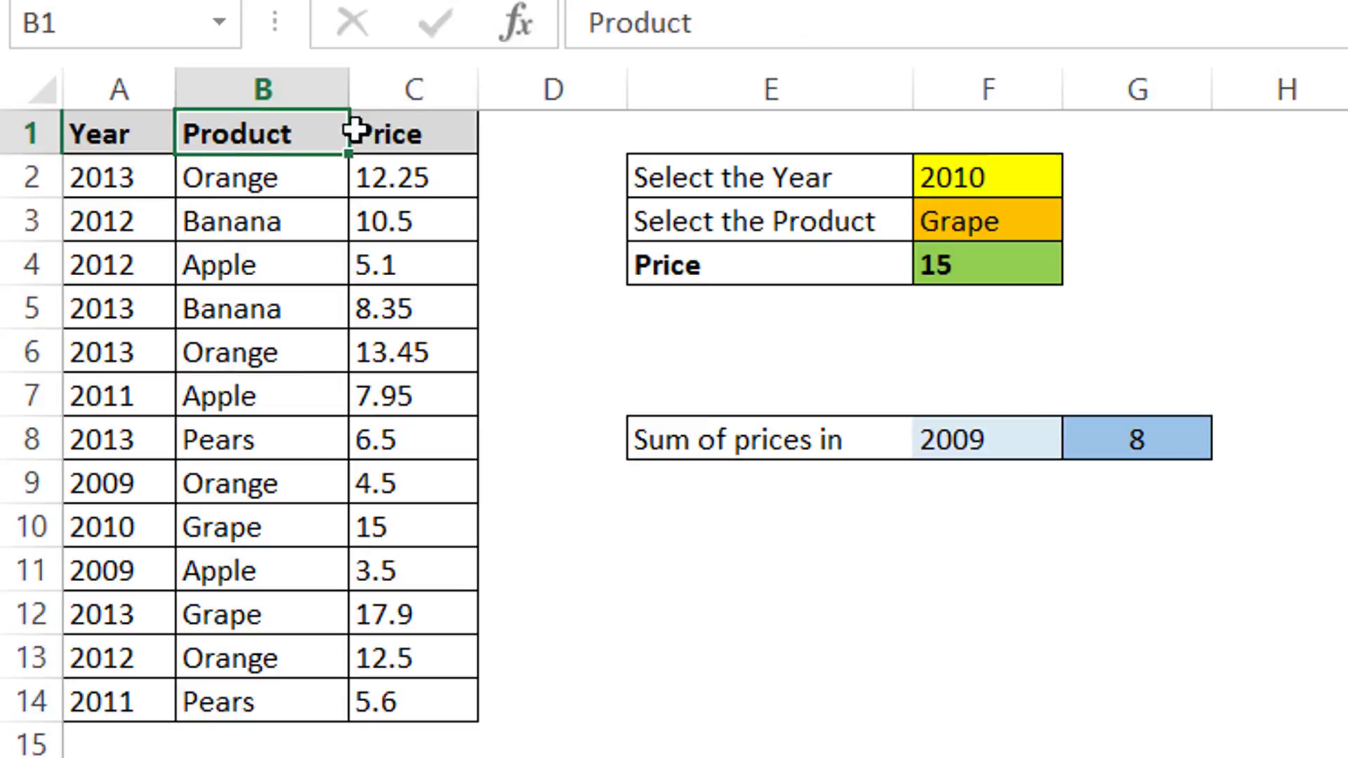
click(407, 125)
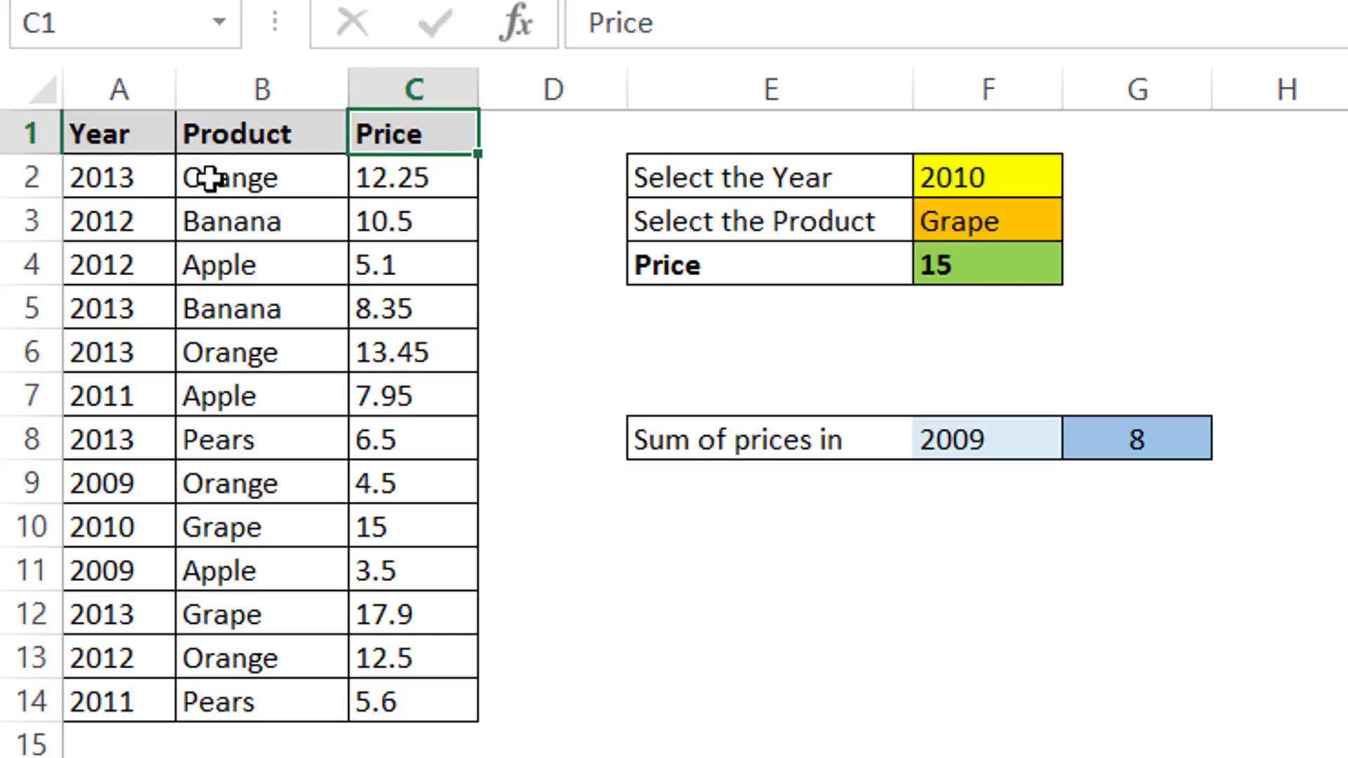
click(121, 181)
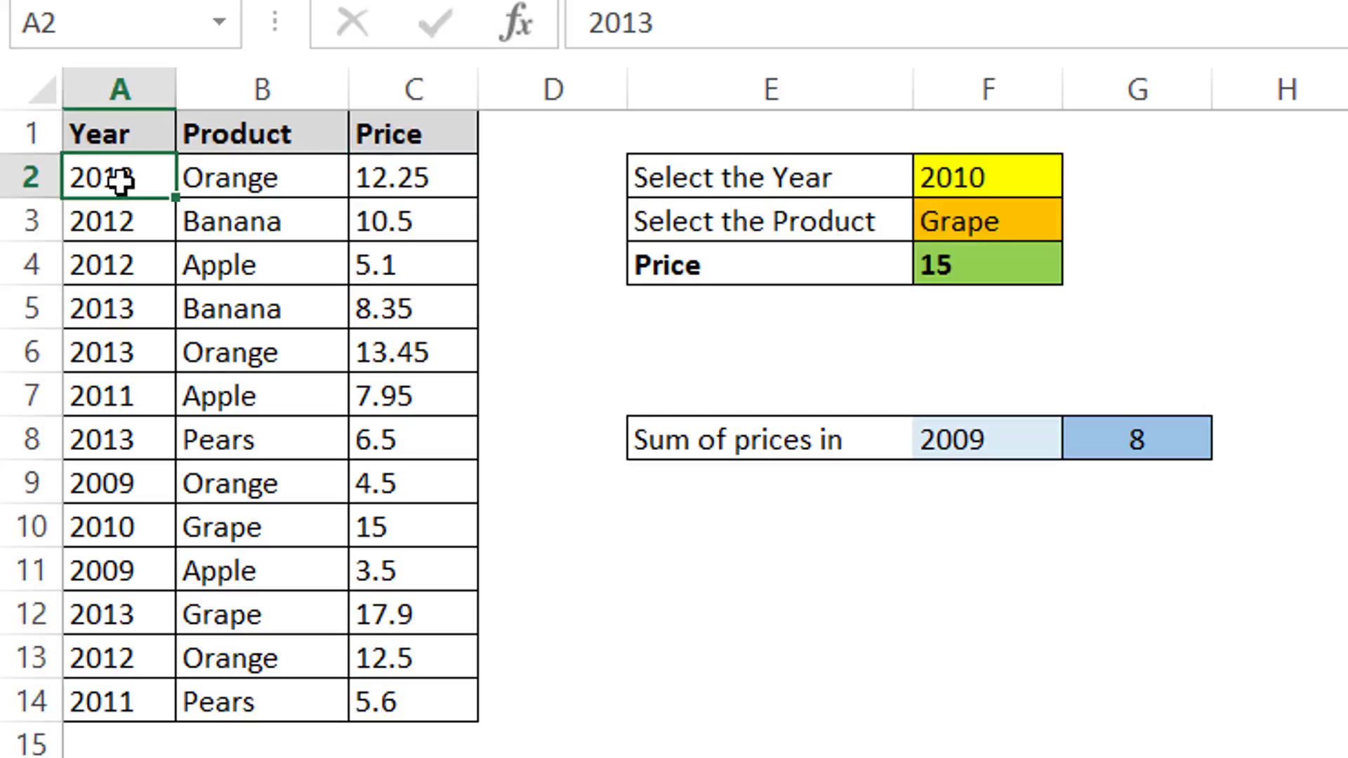
click(213, 181)
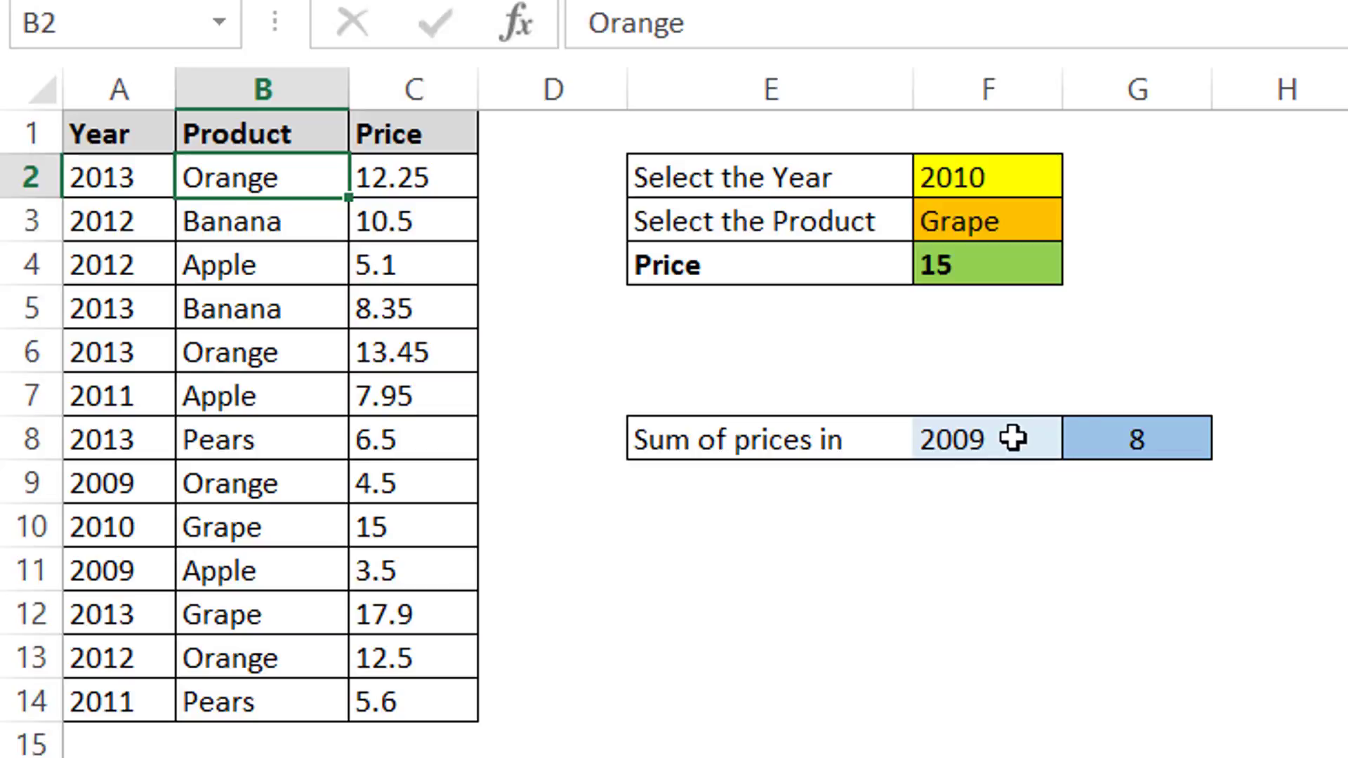
click(1096, 449)
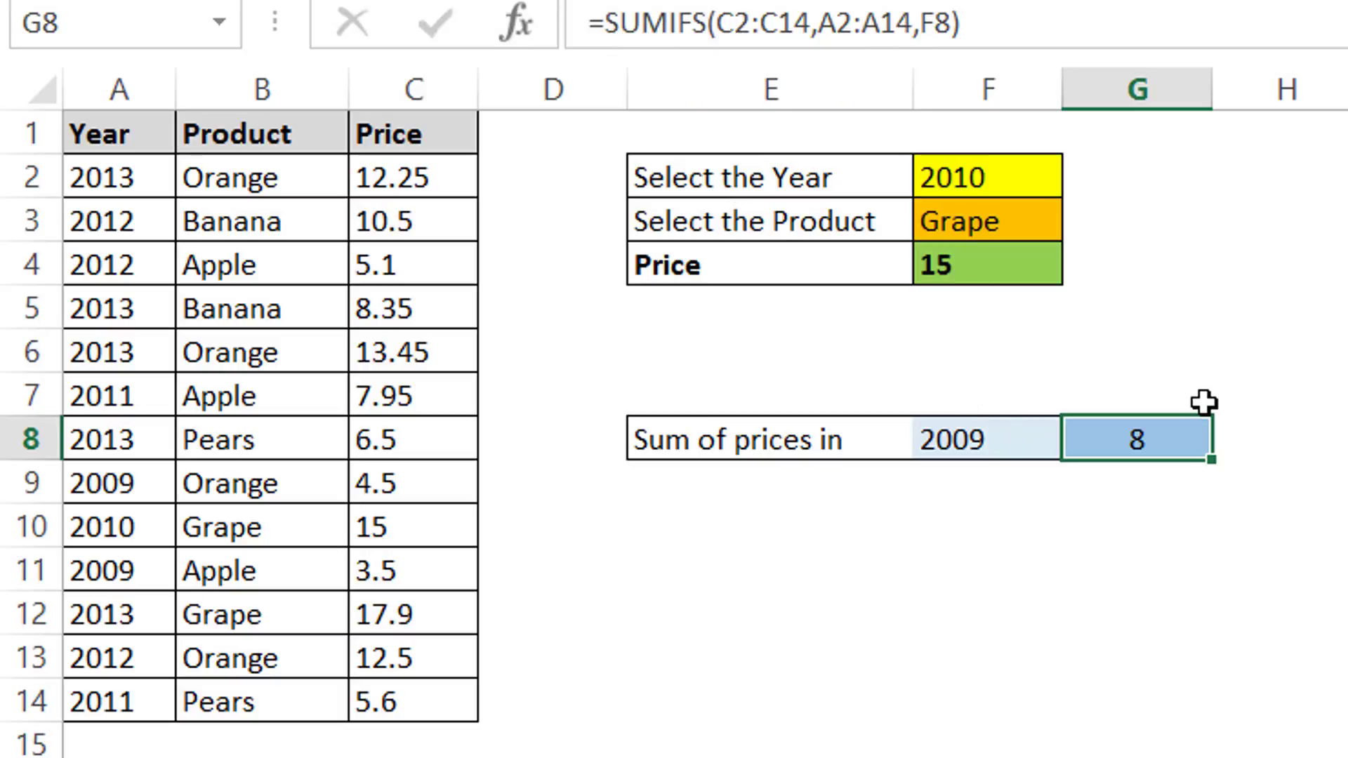
Step: Enter a SUMIFS formula in the sum cell adding prices C2:C14 where years A2:A14 match F8
text(=su)
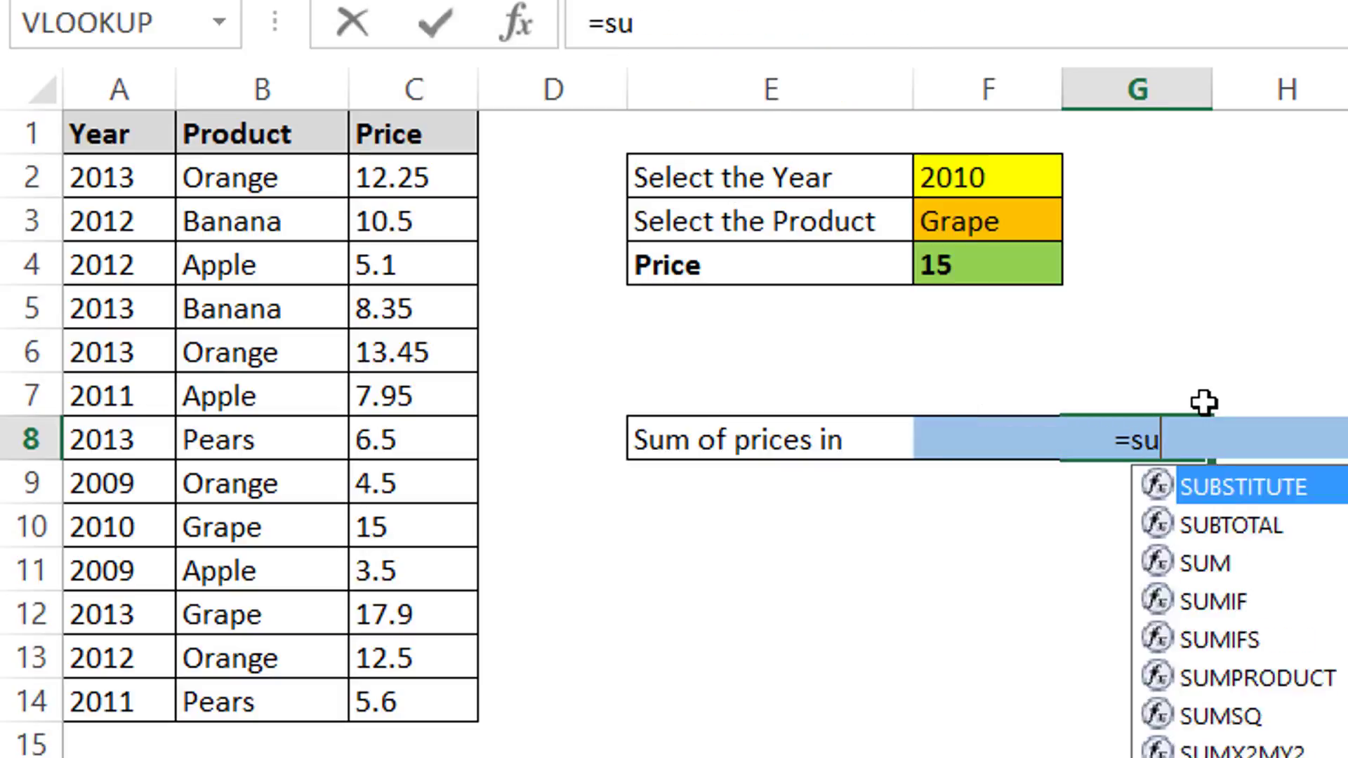
text(mifs()
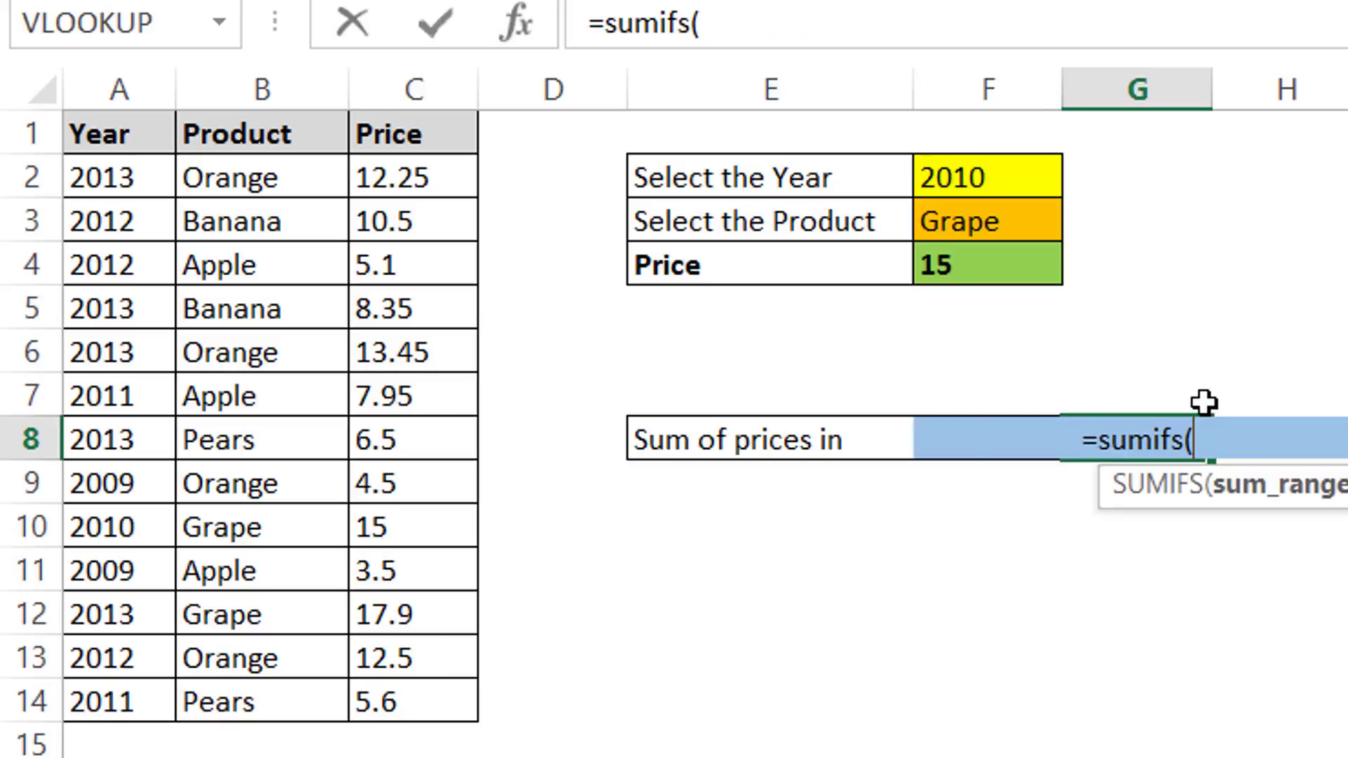
drag(440, 171, 435, 708)
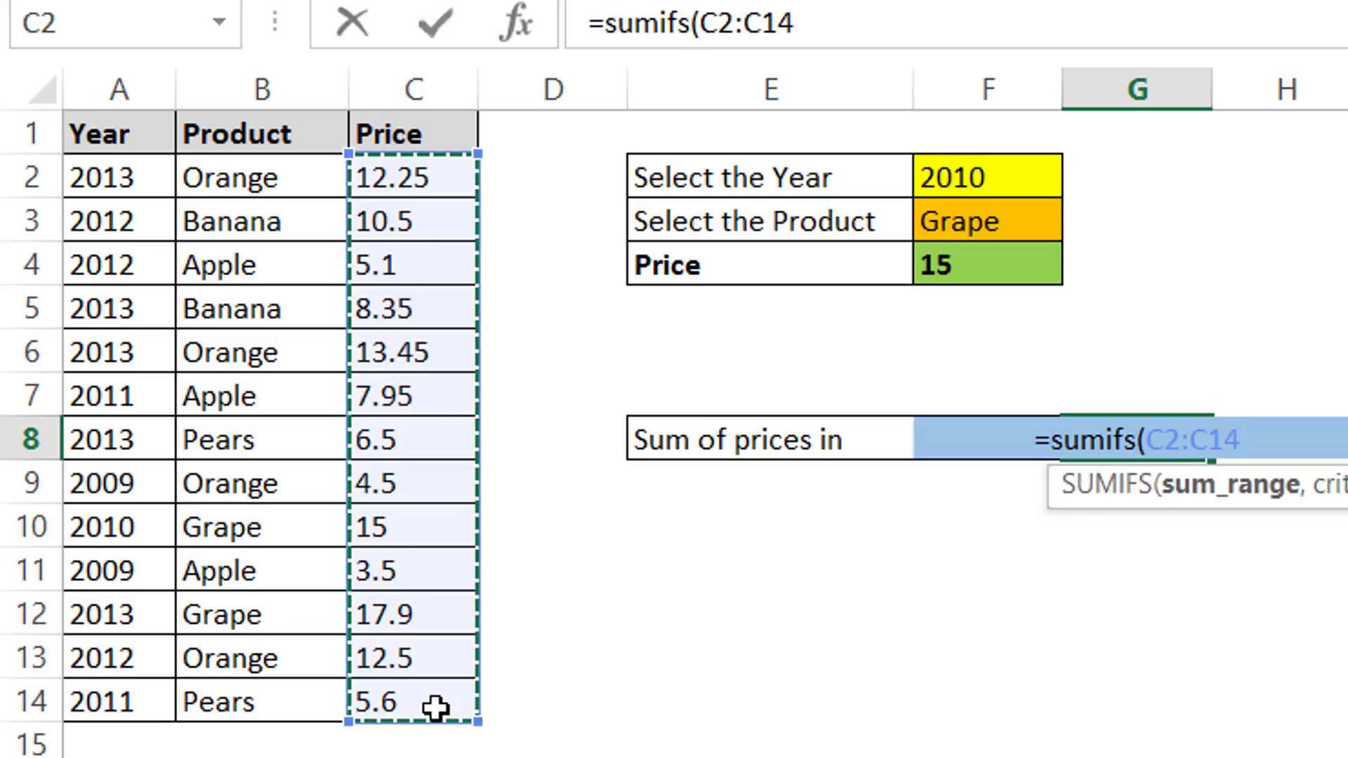
text(,)
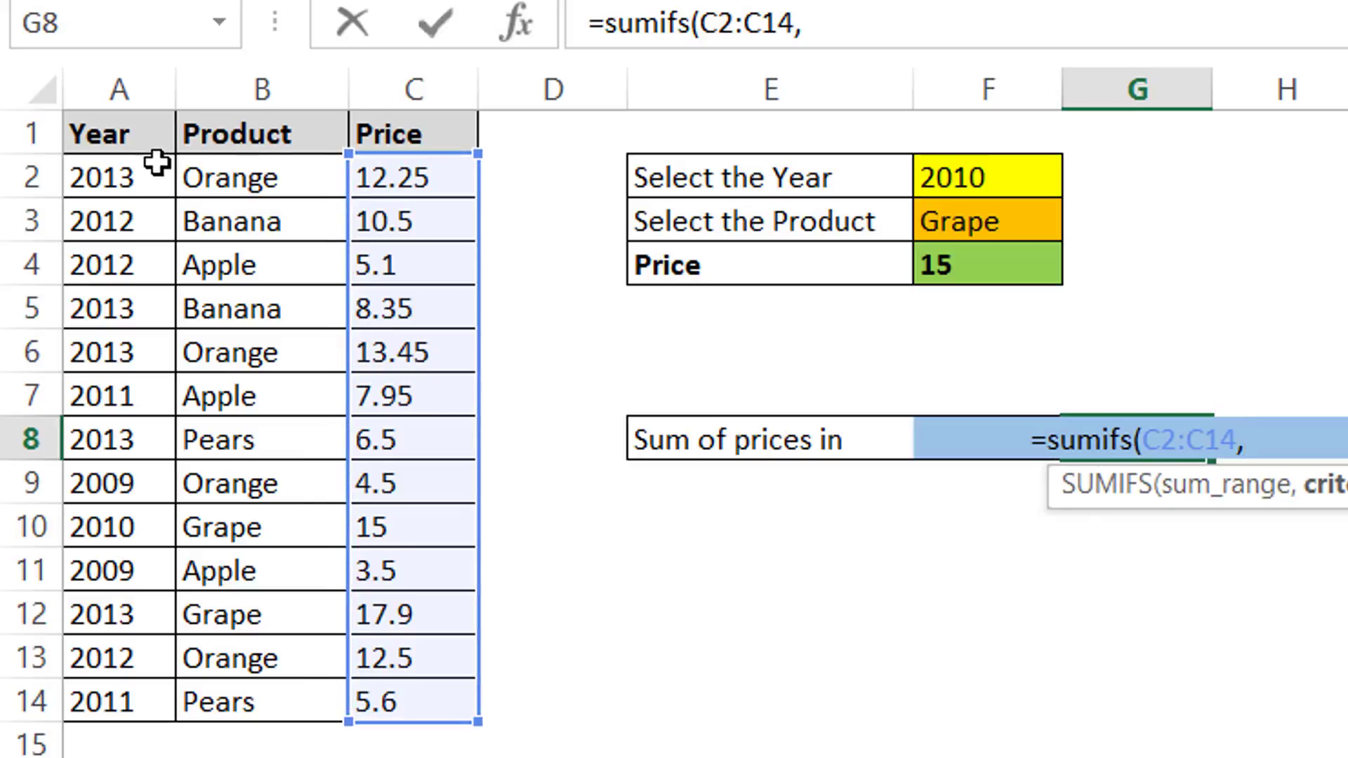
drag(147, 177, 132, 719)
text(,)
key(Left)
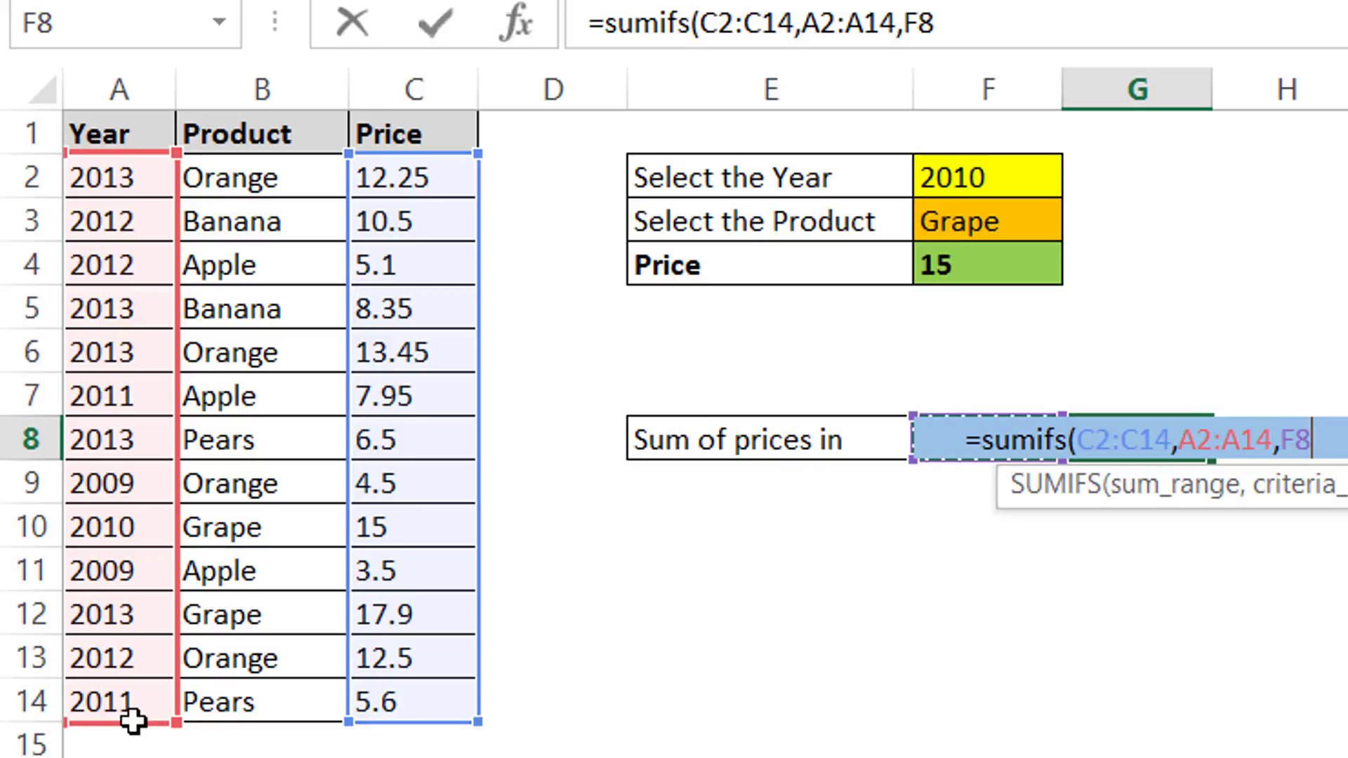
text())
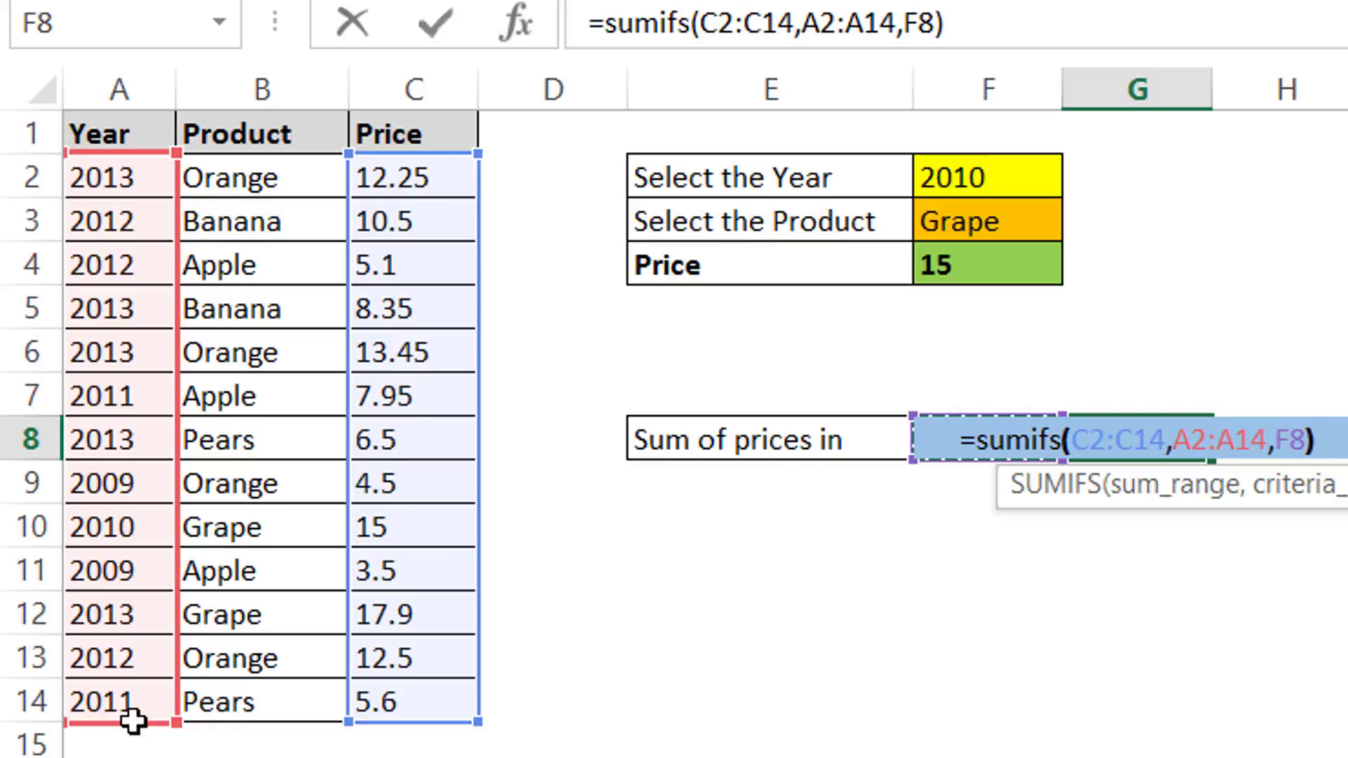
key(Return)
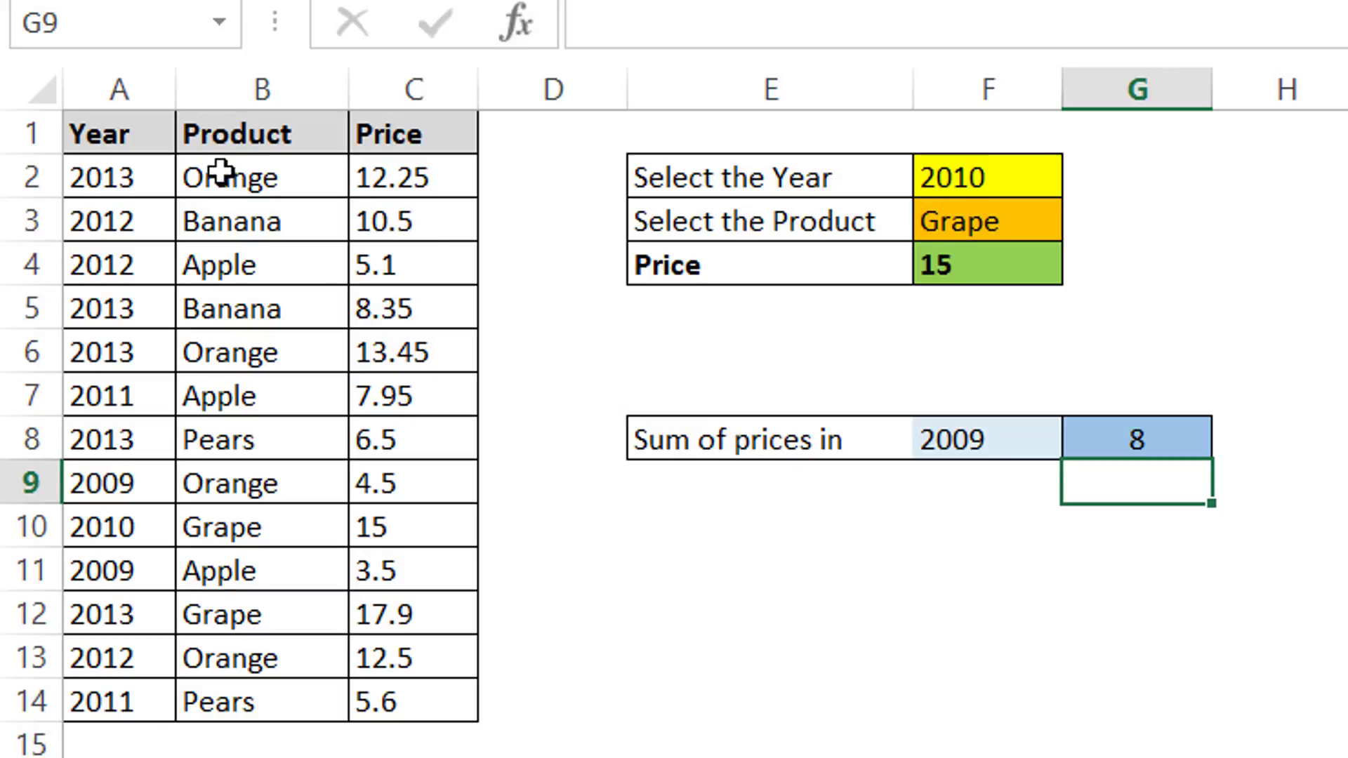
Step: Check the 2009 prices in the Price column
click(370, 487)
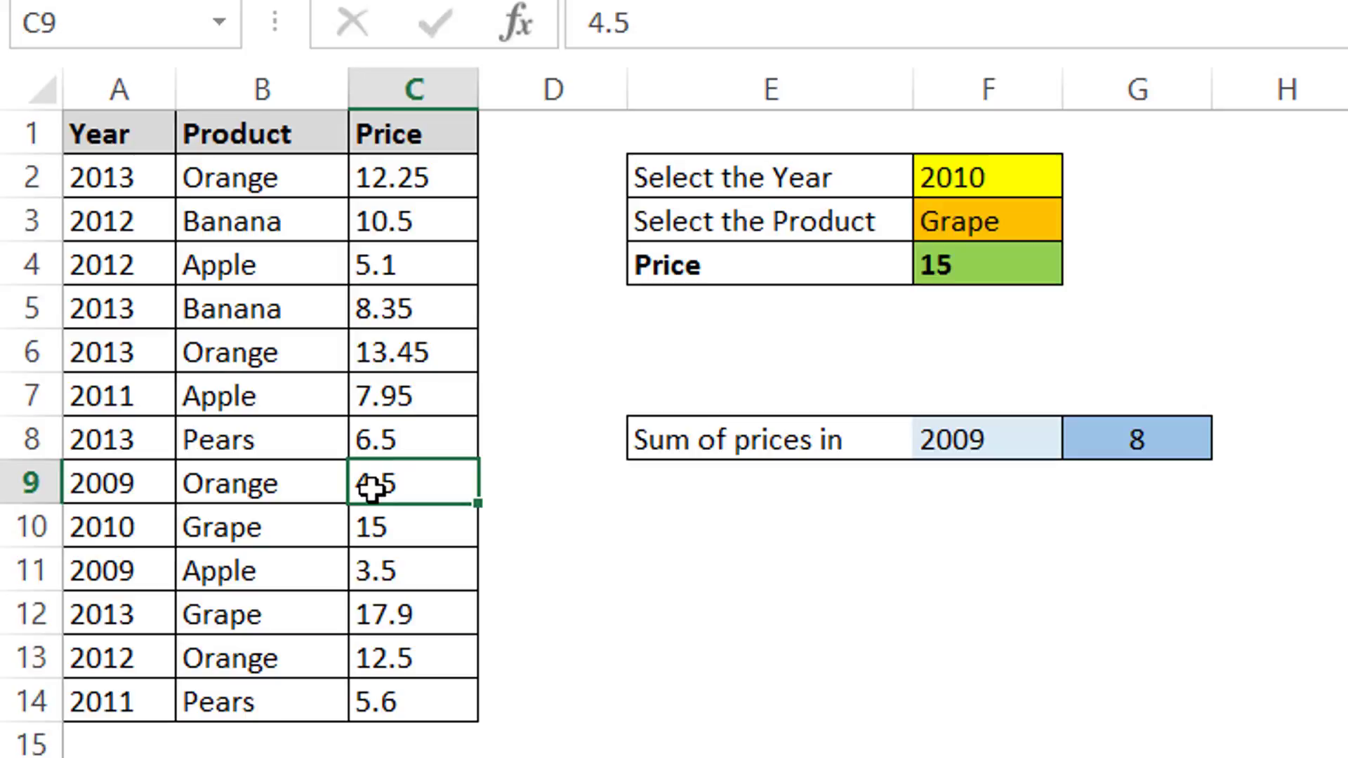
ctrl+click(391, 577)
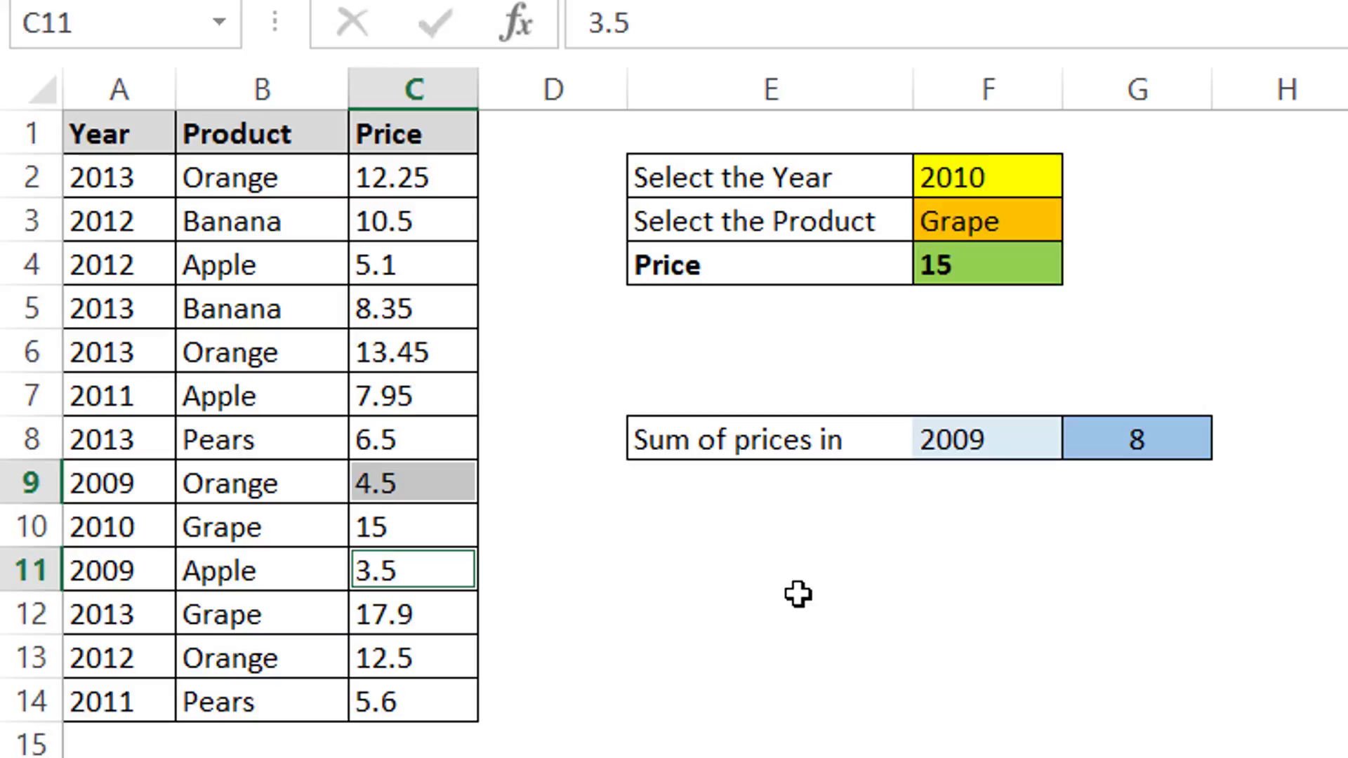
click(799, 594)
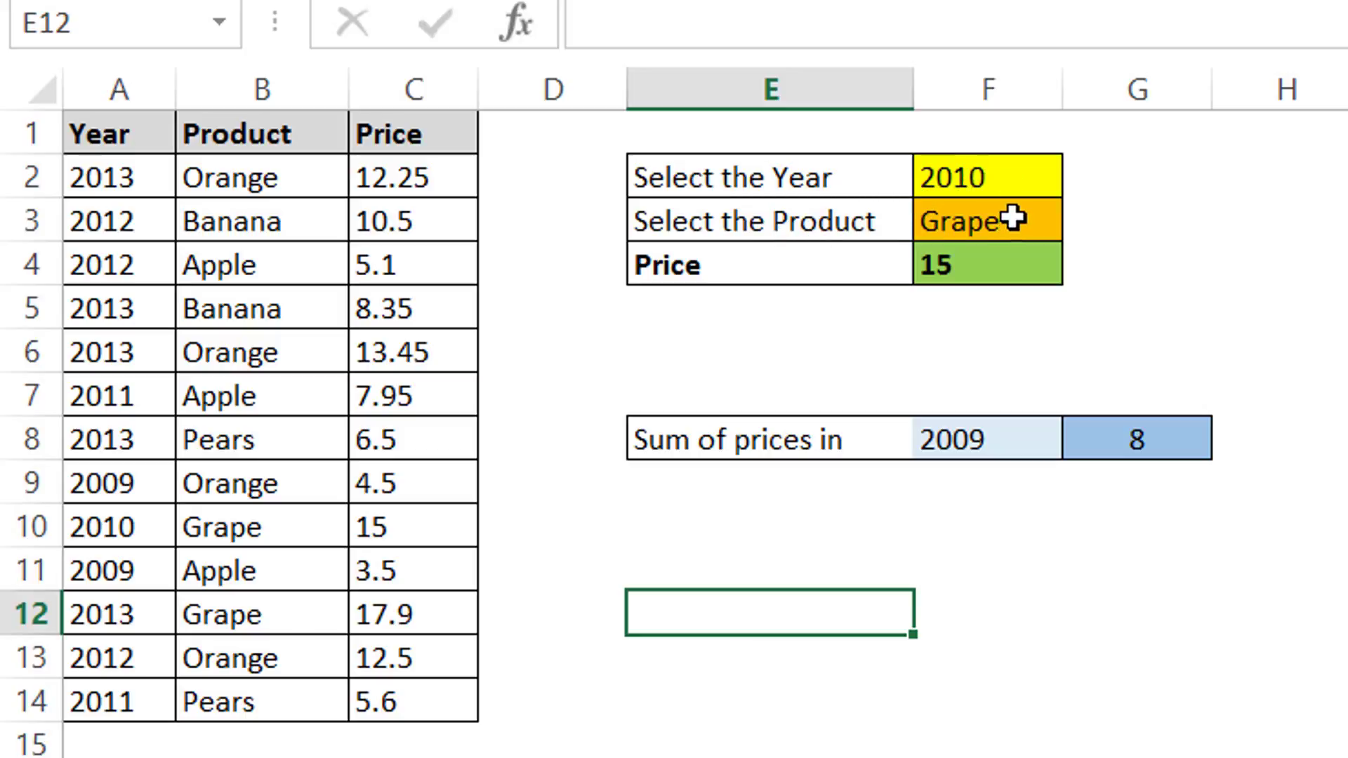
Step: Enter a SUMIFS formula in the Price cell F4 summing C2:C14 where A2:A14 matches F2 and B2:B14 matches F3
click(1009, 259)
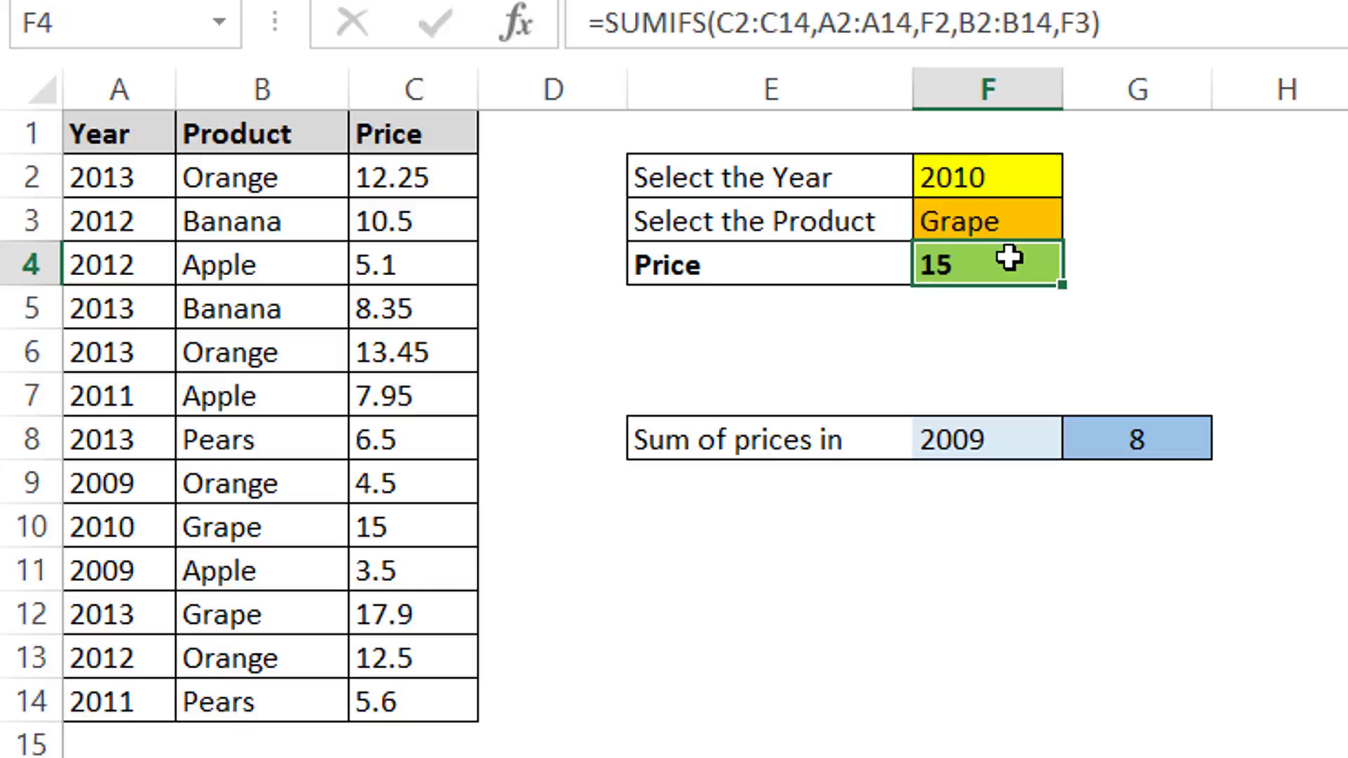
text(=sumifs()
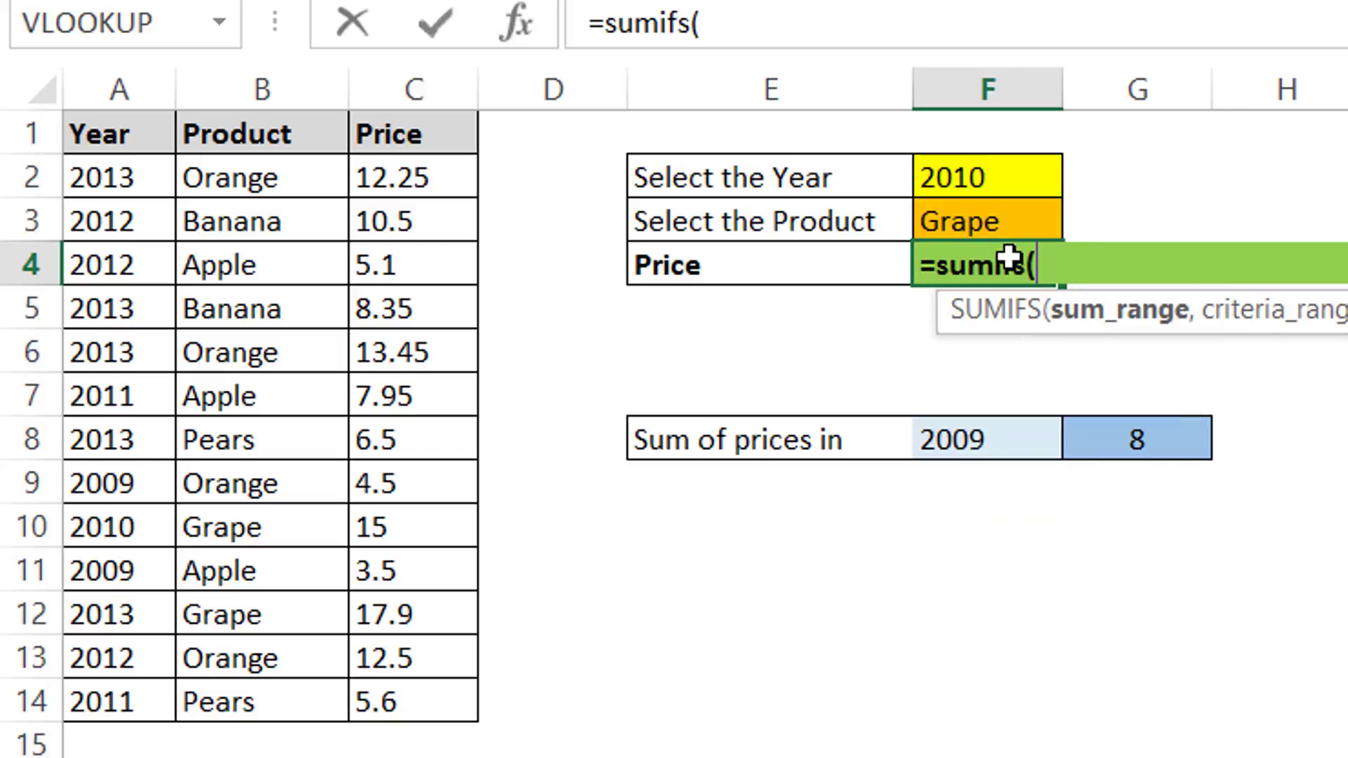
drag(431, 178, 429, 698)
text(,)
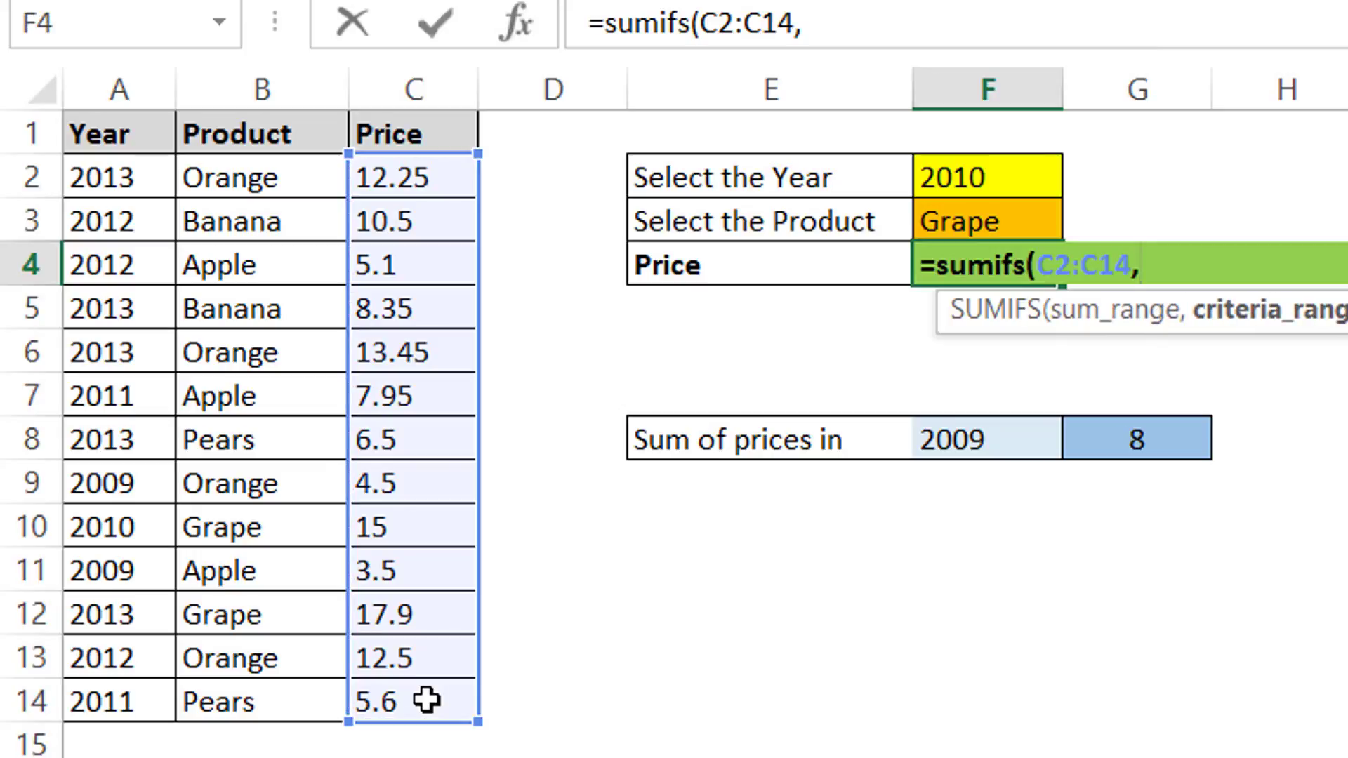
drag(86, 171, 135, 699)
text(,)
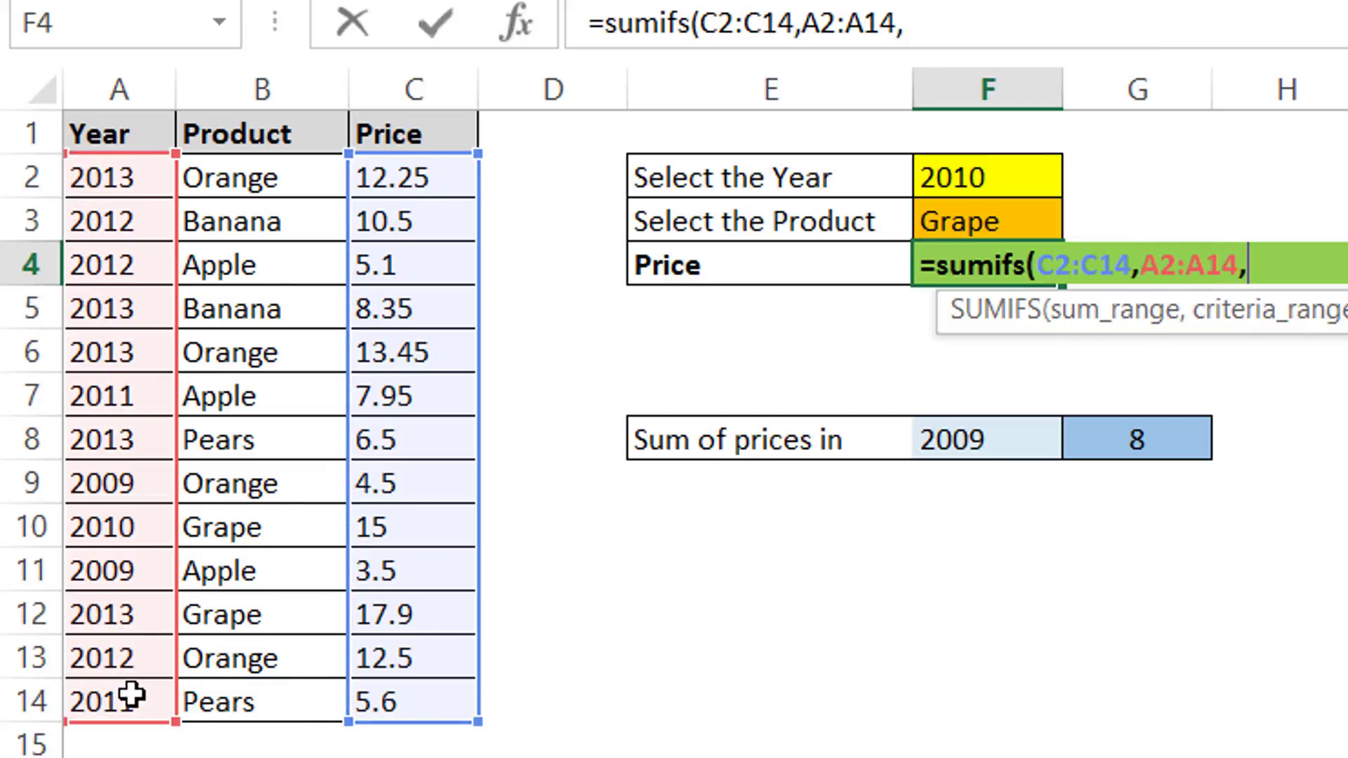
click(997, 177)
text(,)
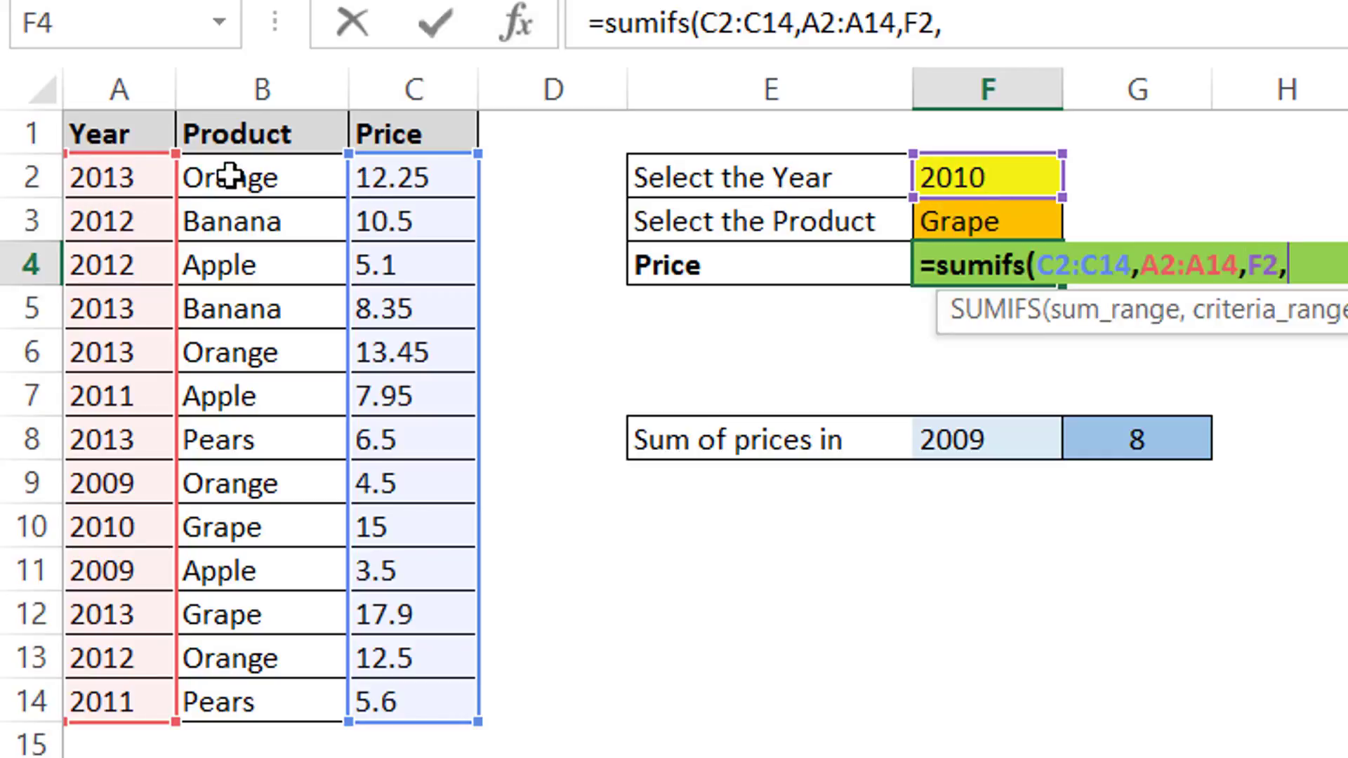
drag(230, 177, 249, 694)
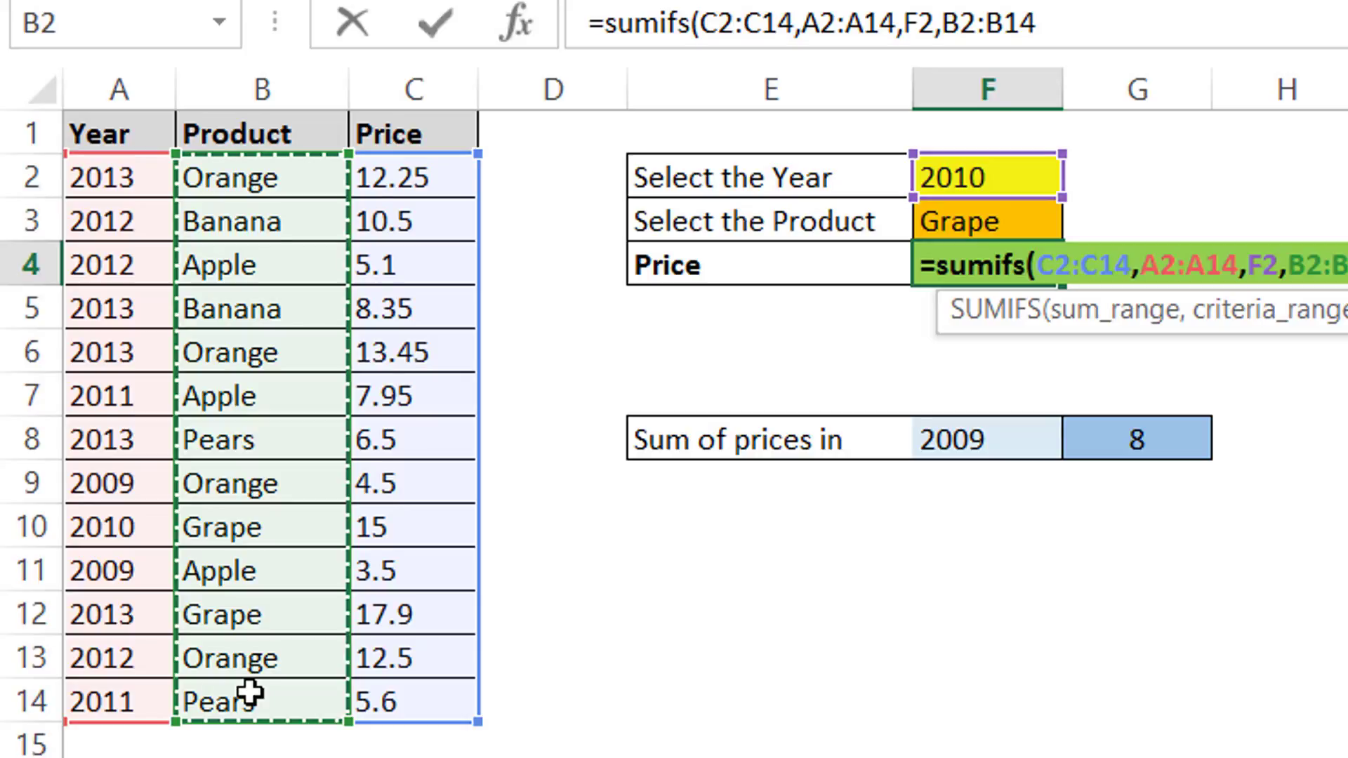
text(,)
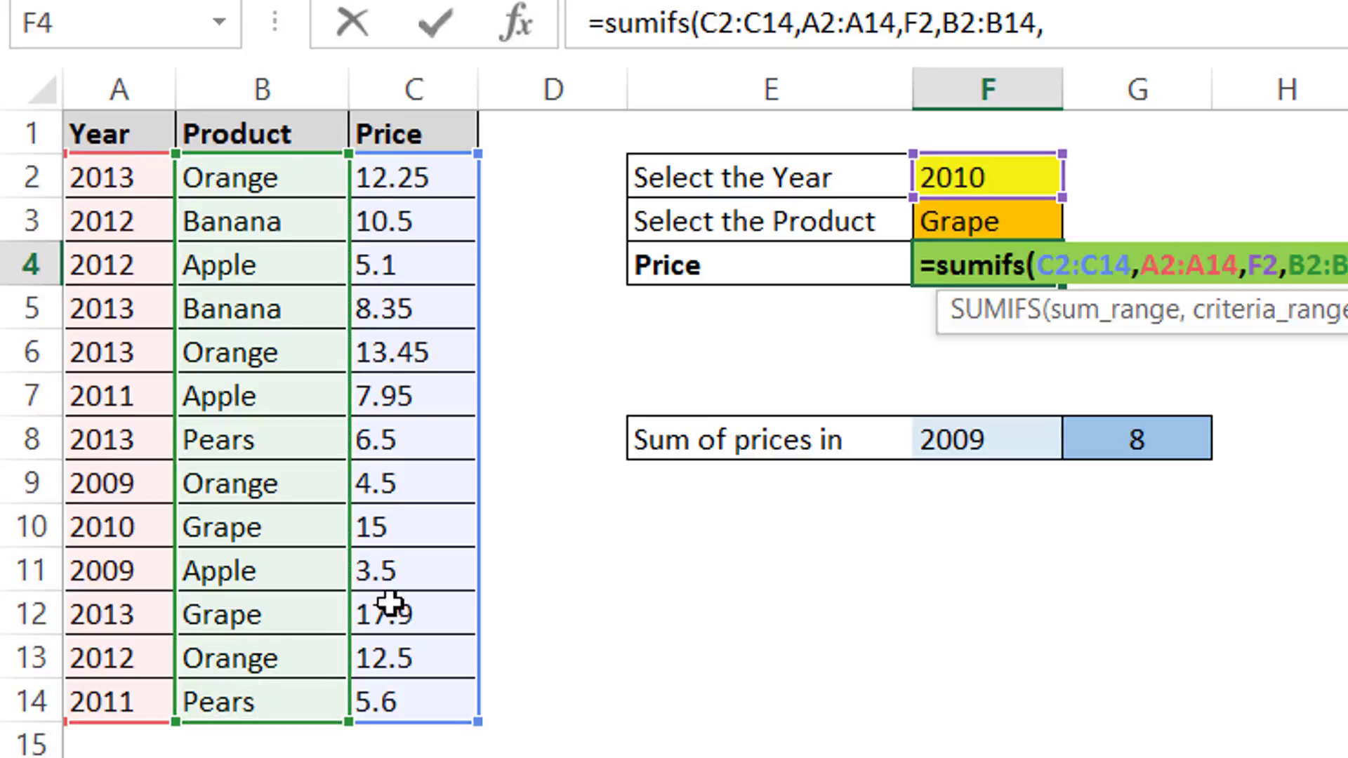
click(1010, 223)
text())
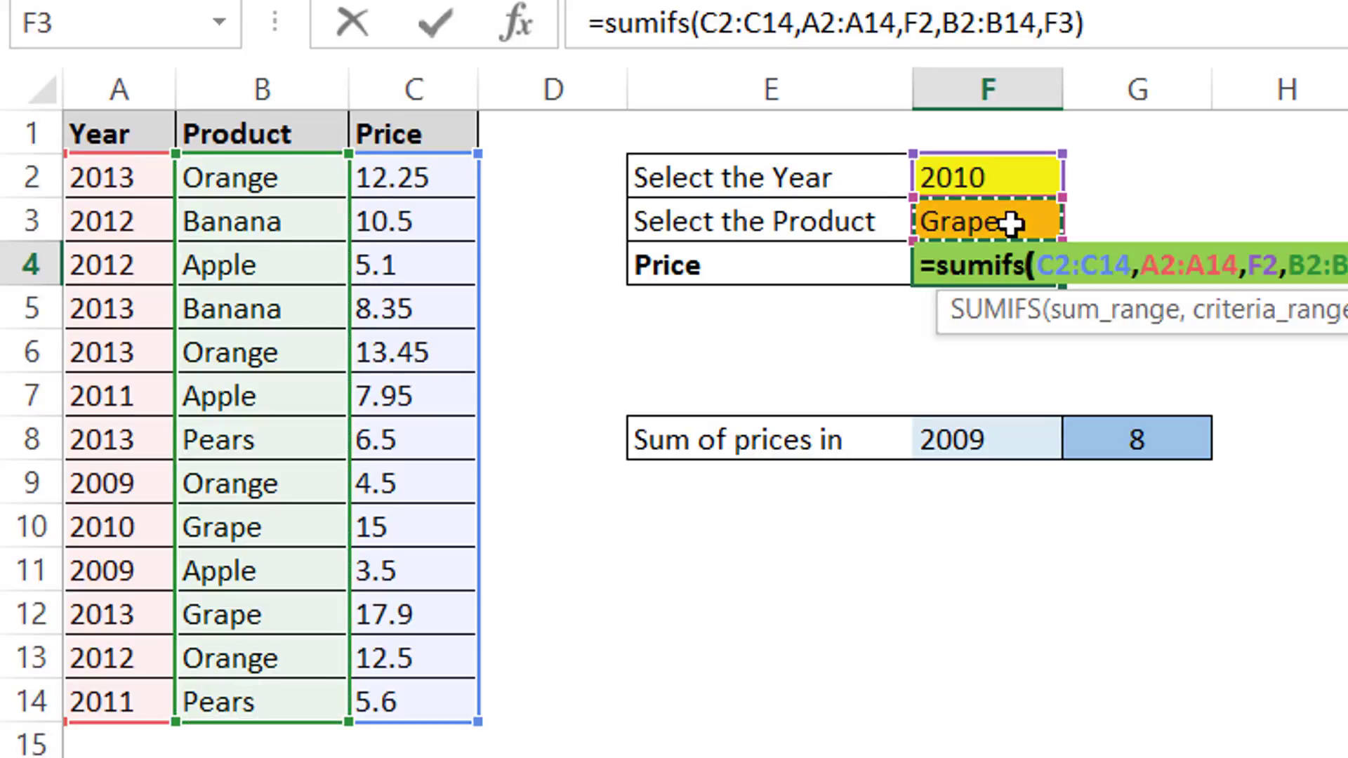
key(Return)
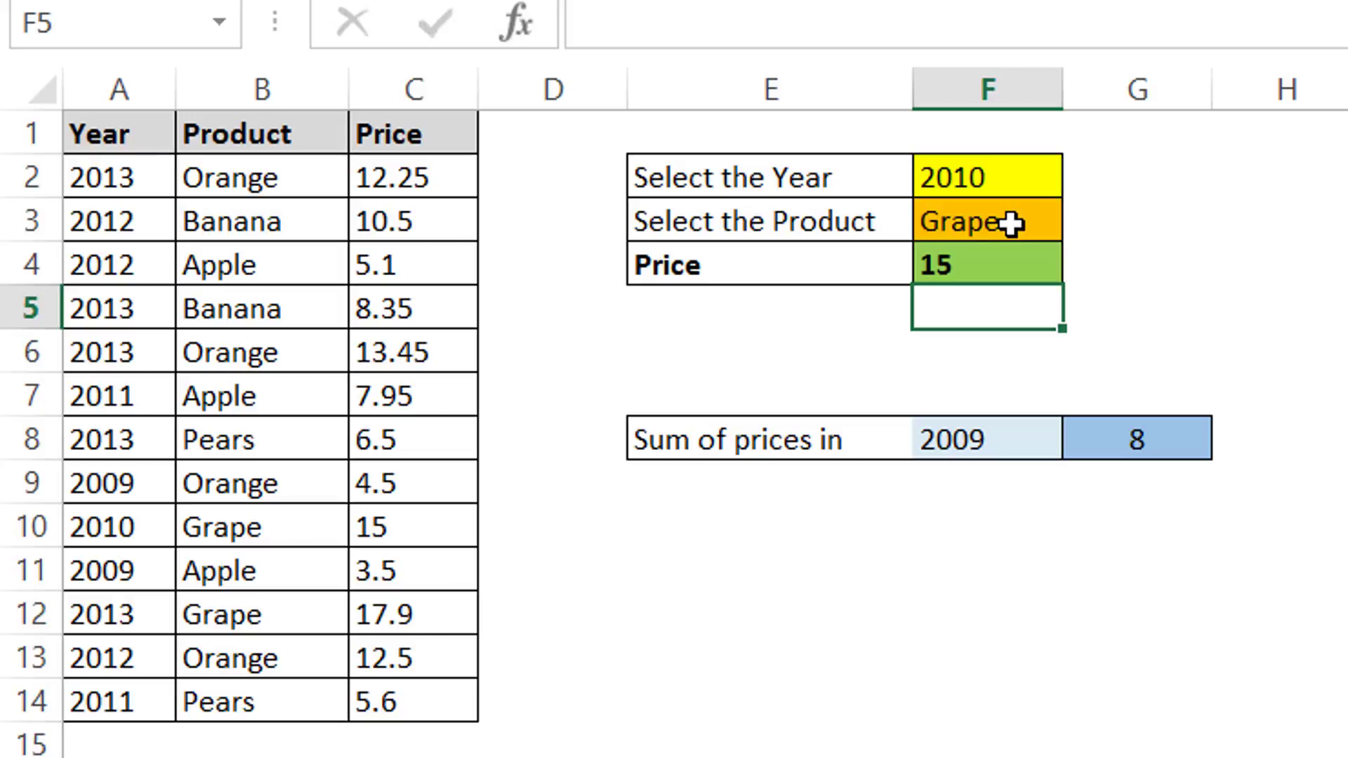
Step: Set the year selector to 2013 and the product selector to Banana, then highlight the matching table row
click(1035, 180)
click(1082, 177)
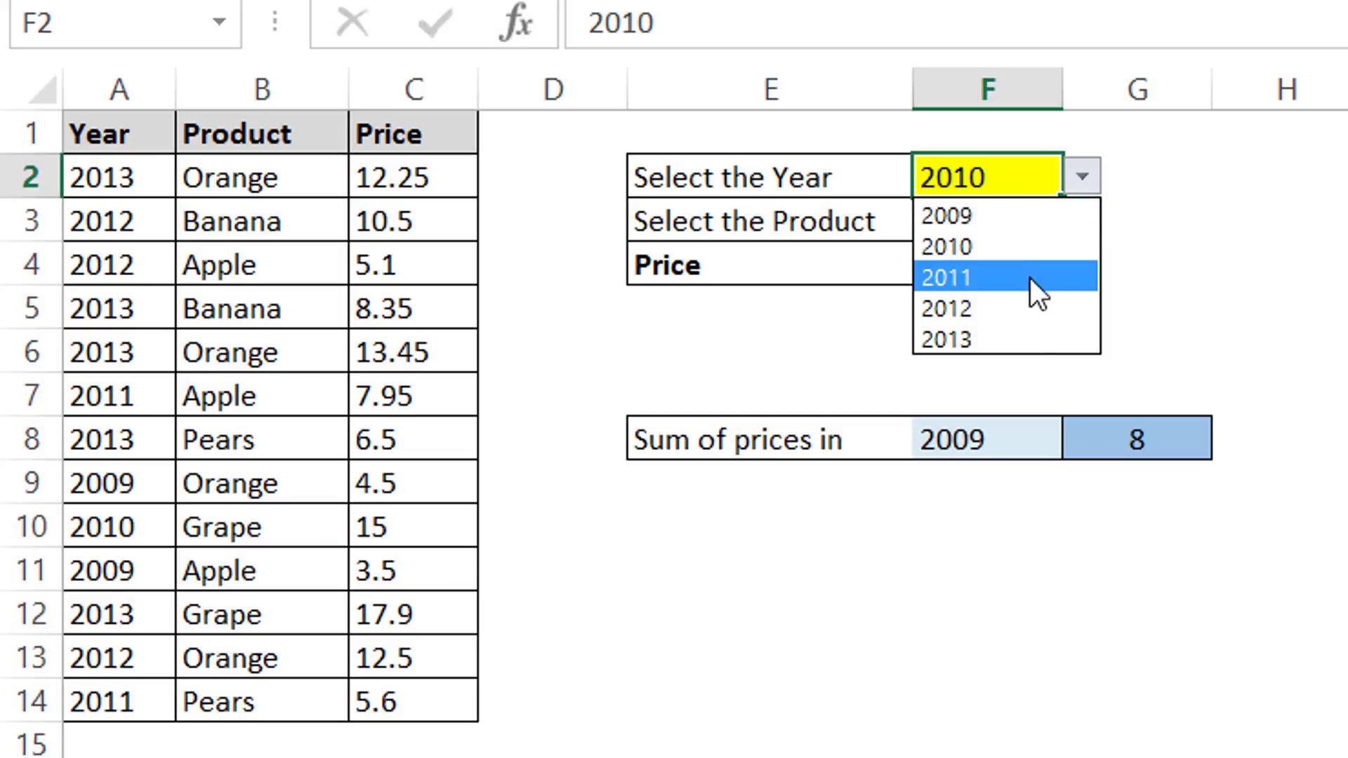
click(1027, 337)
click(1016, 230)
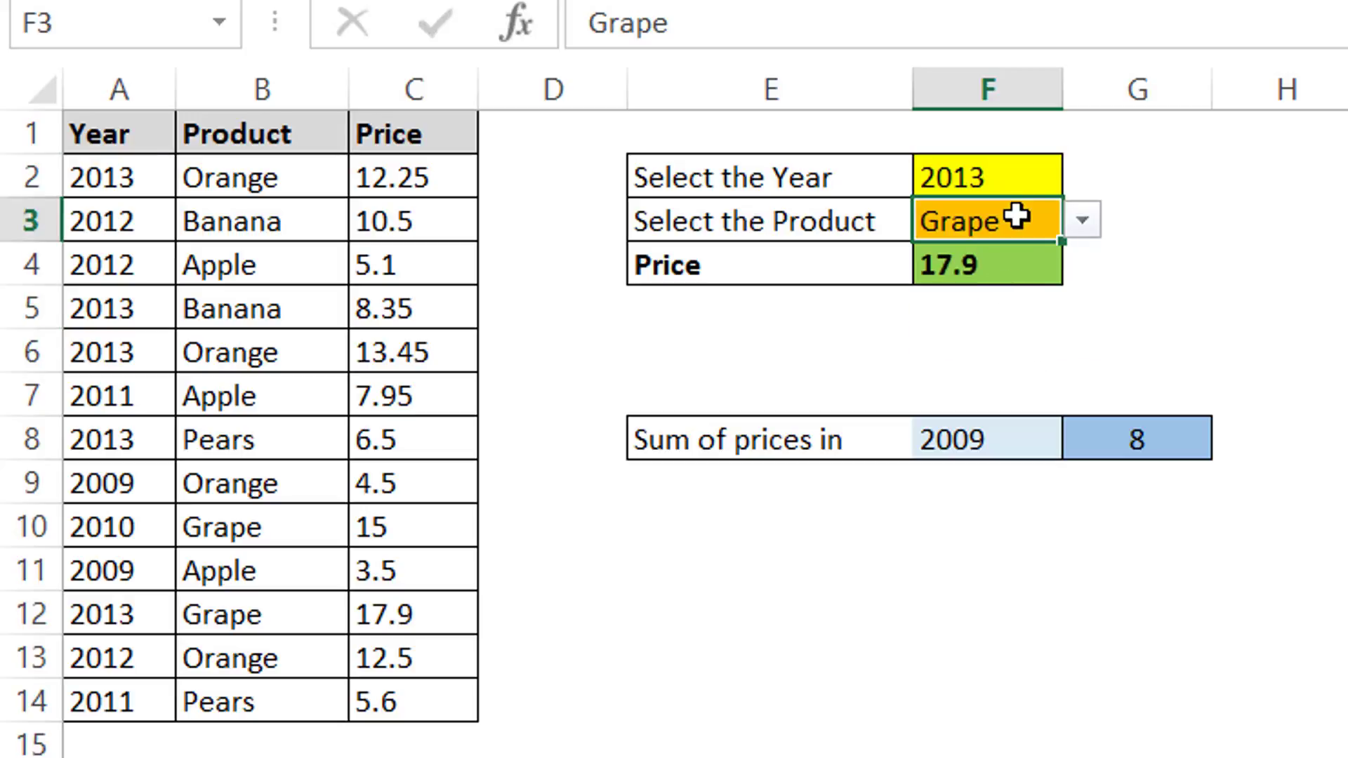
click(1088, 220)
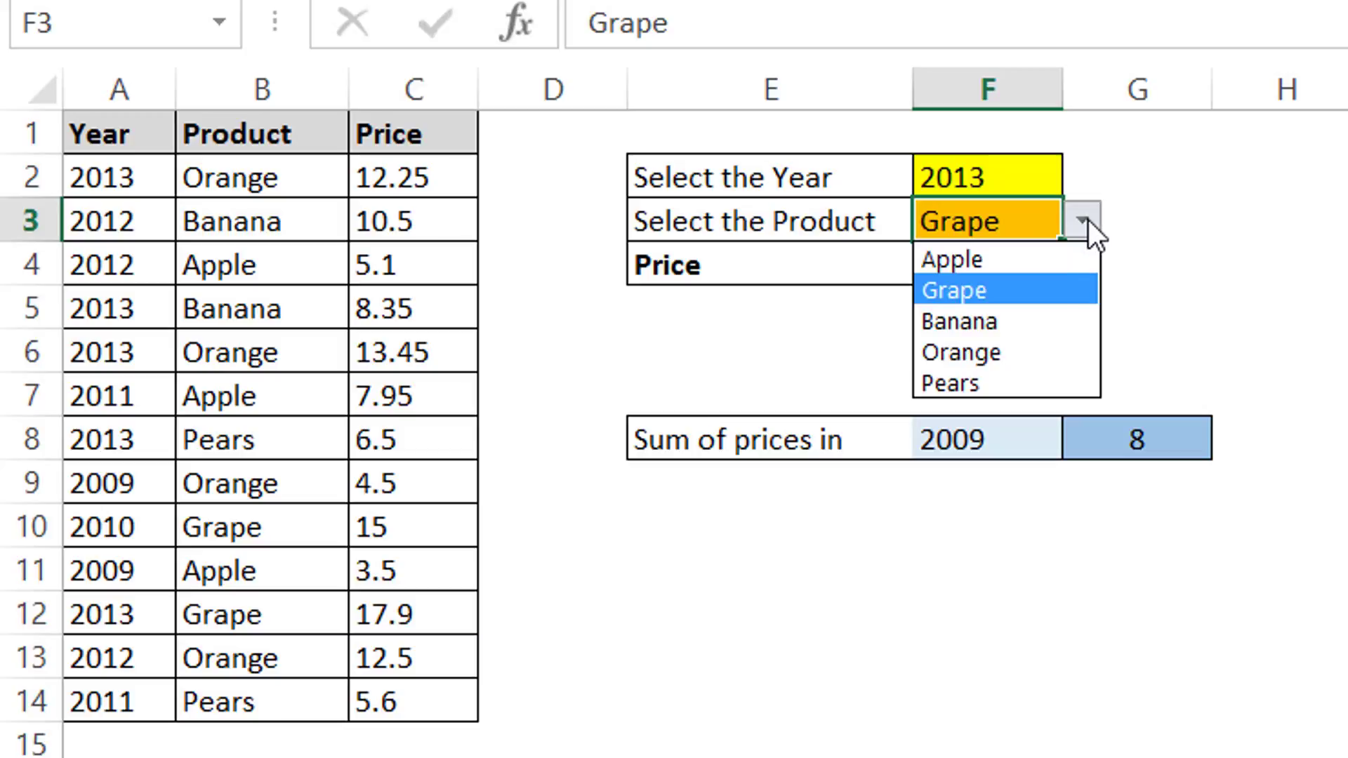
key(Escape)
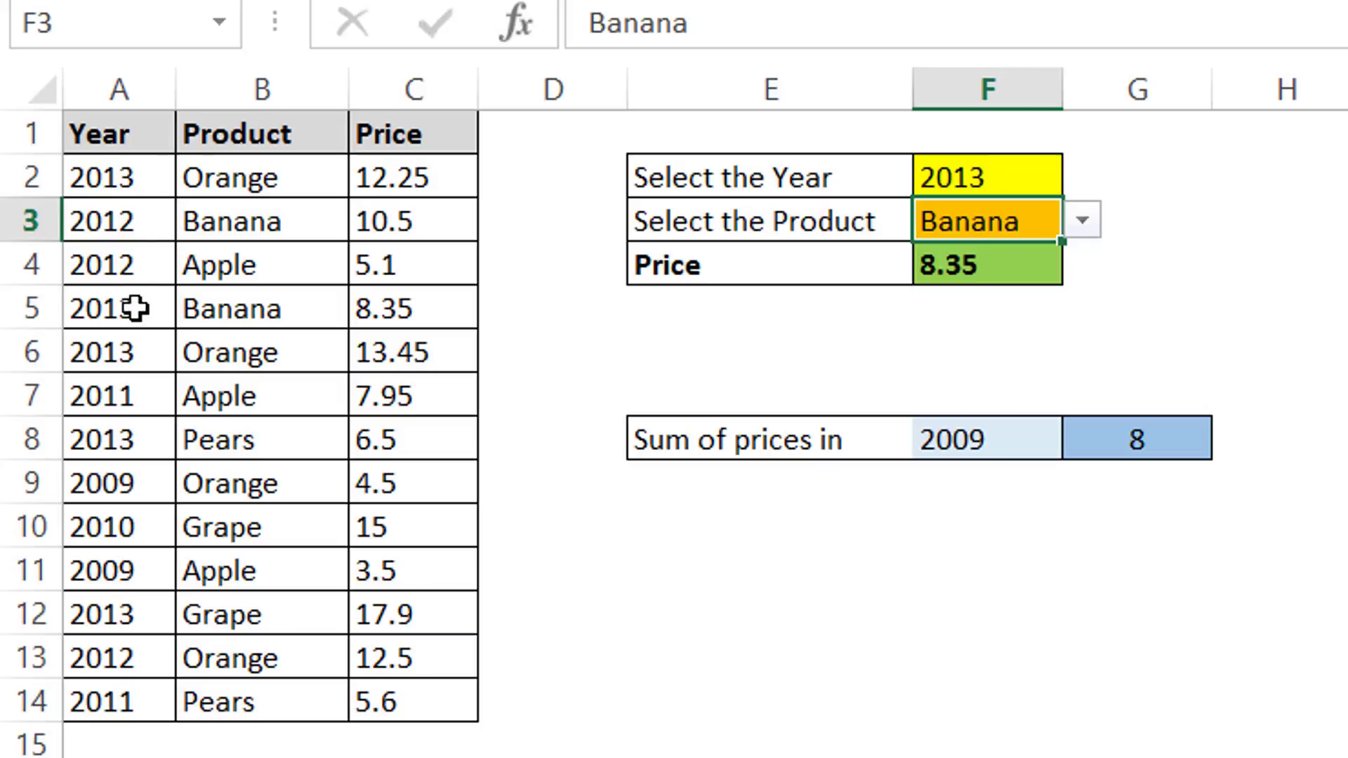
drag(137, 309, 393, 312)
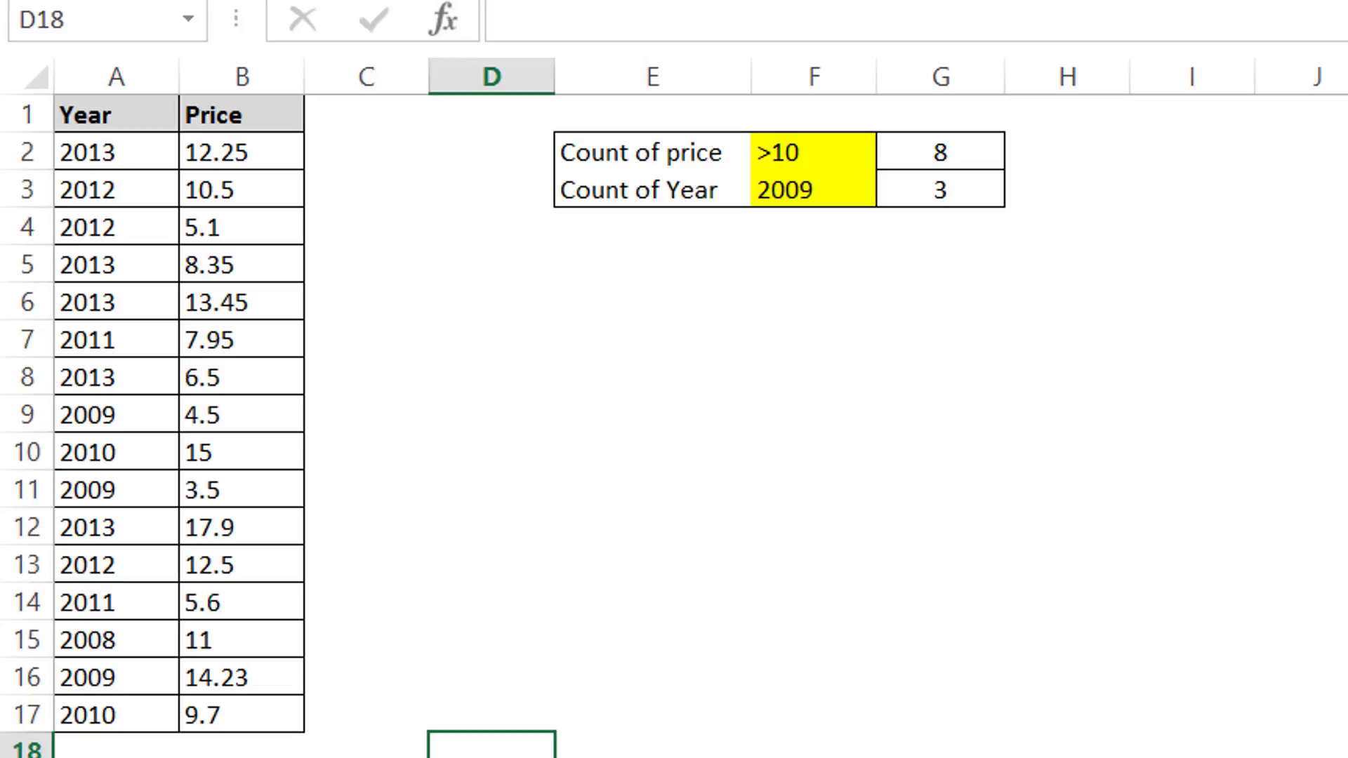
click(862, 478)
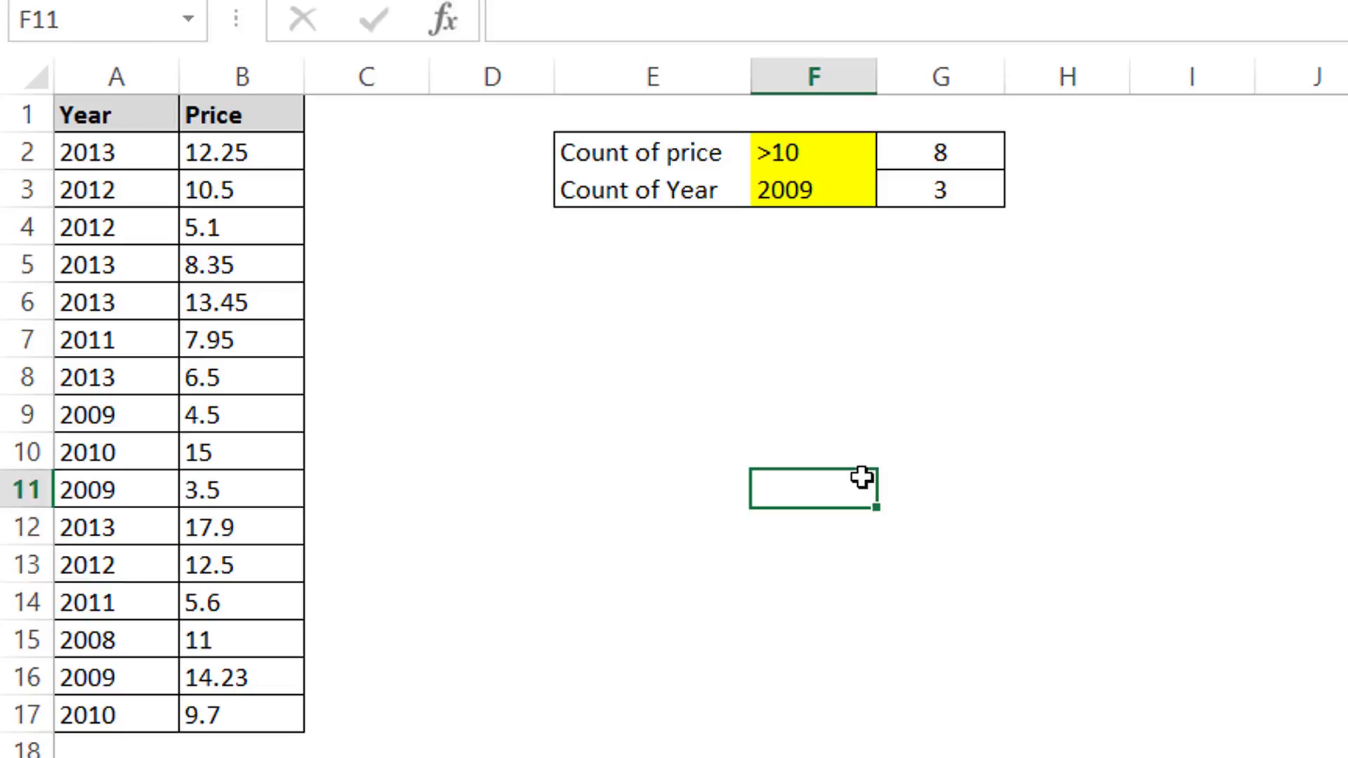
text(=countif)
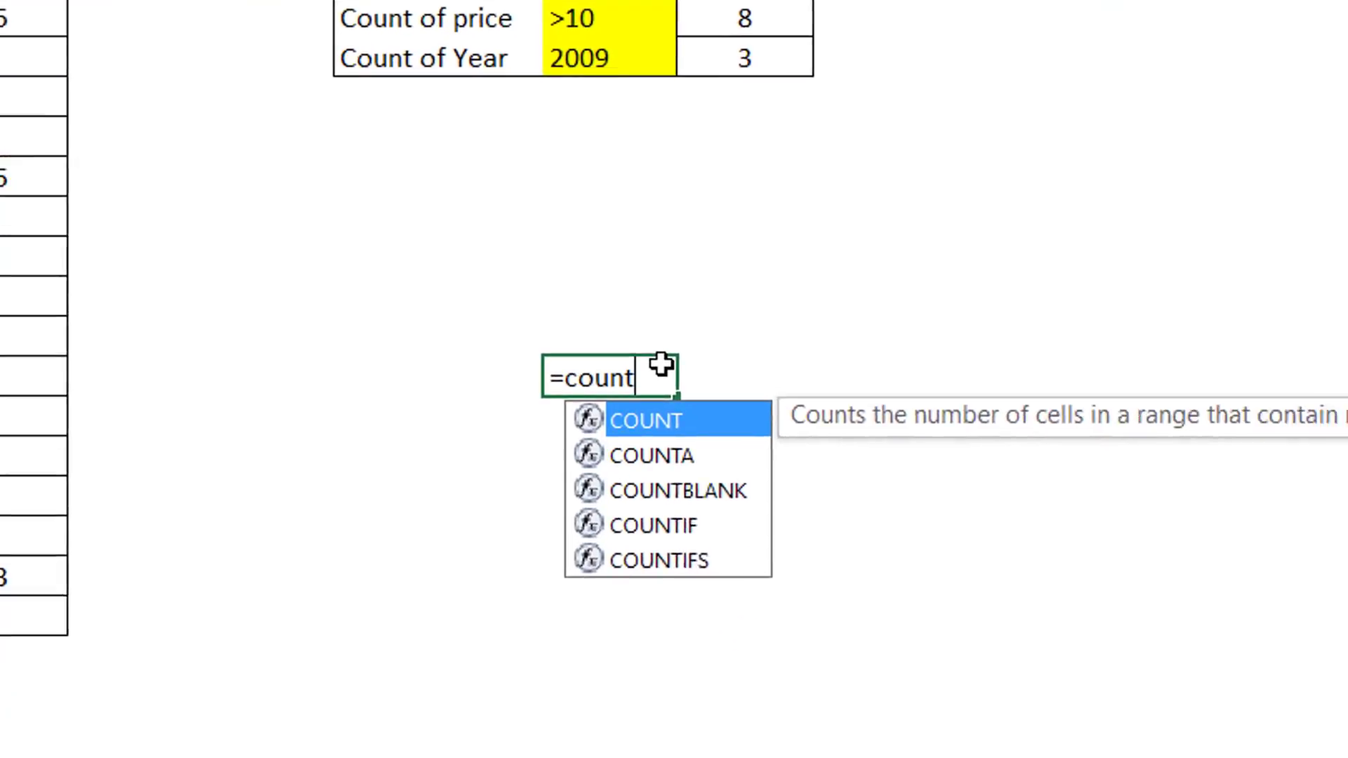
text(()
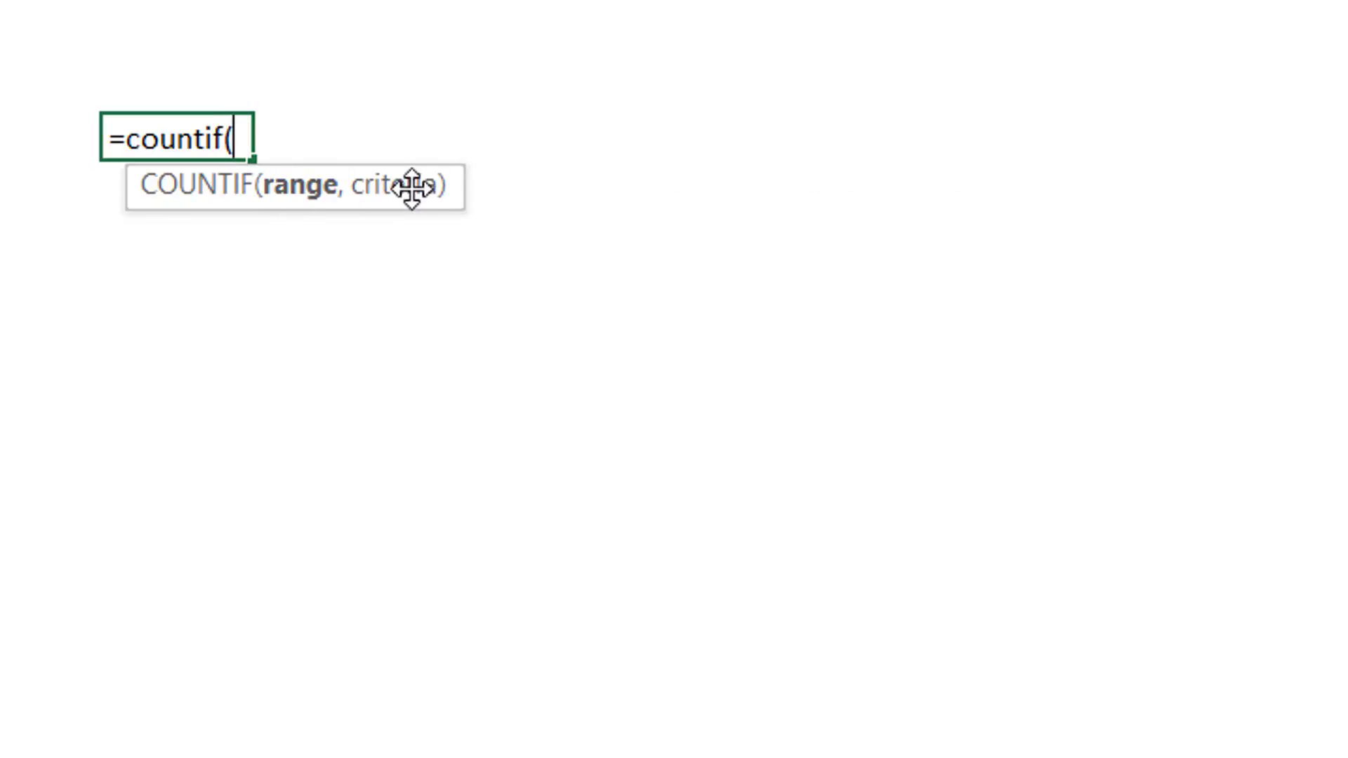
key(Escape)
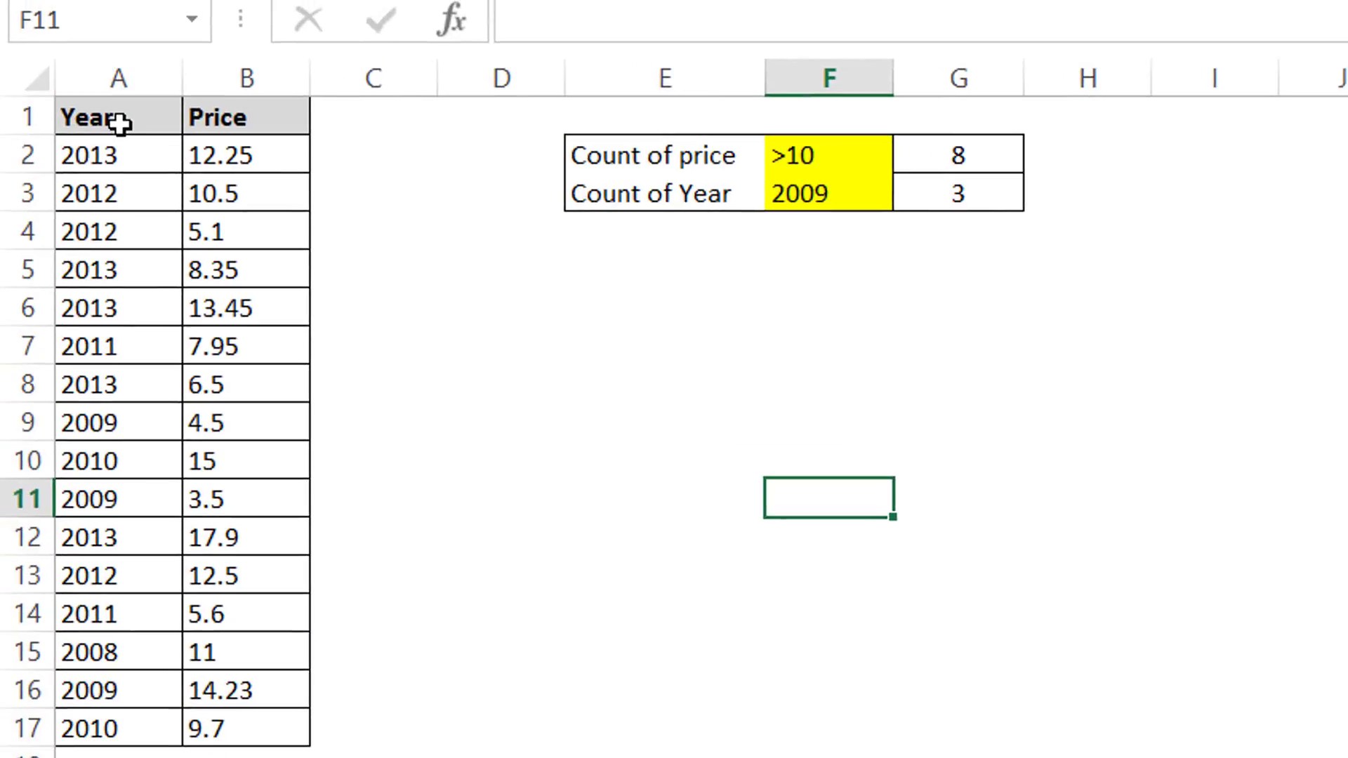
Step: Examine the count-of-price formula and its >10 criterion against the Price column values
drag(120, 123, 304, 722)
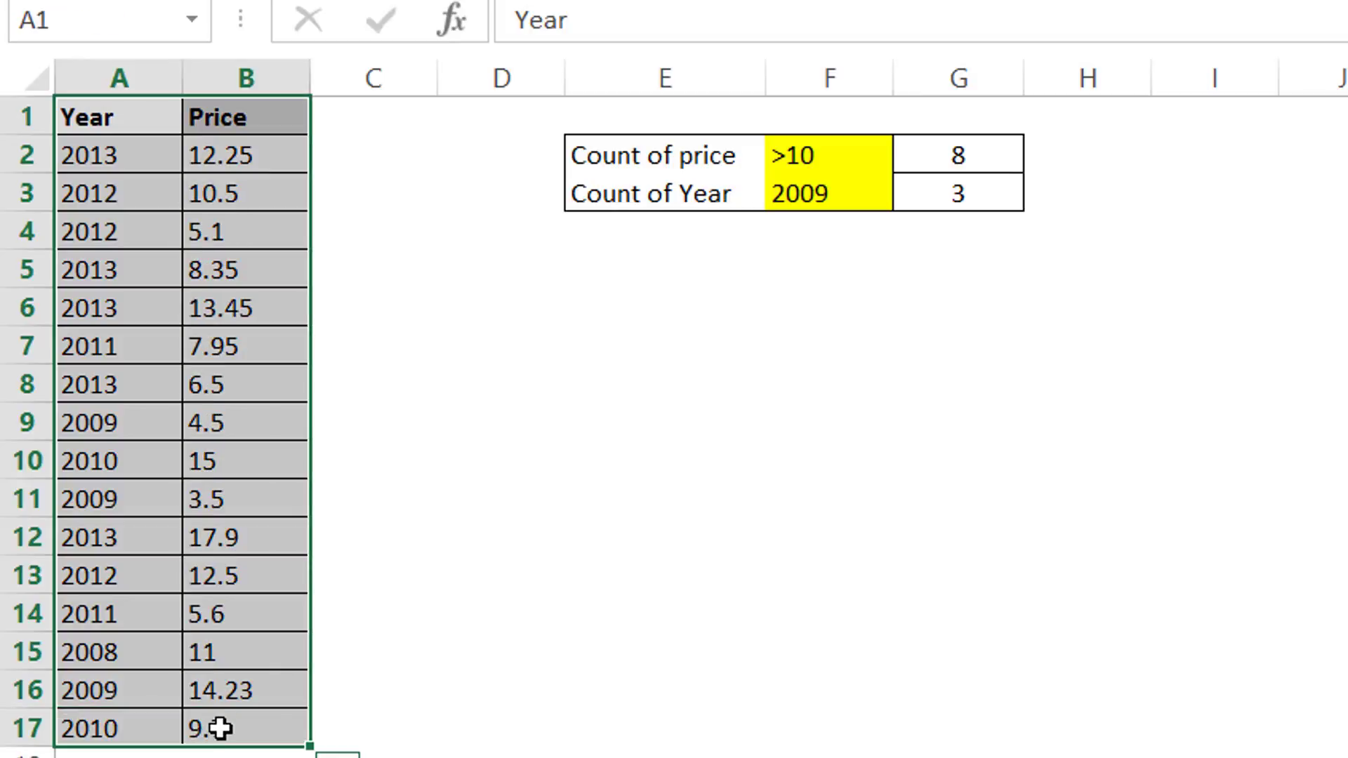
click(549, 660)
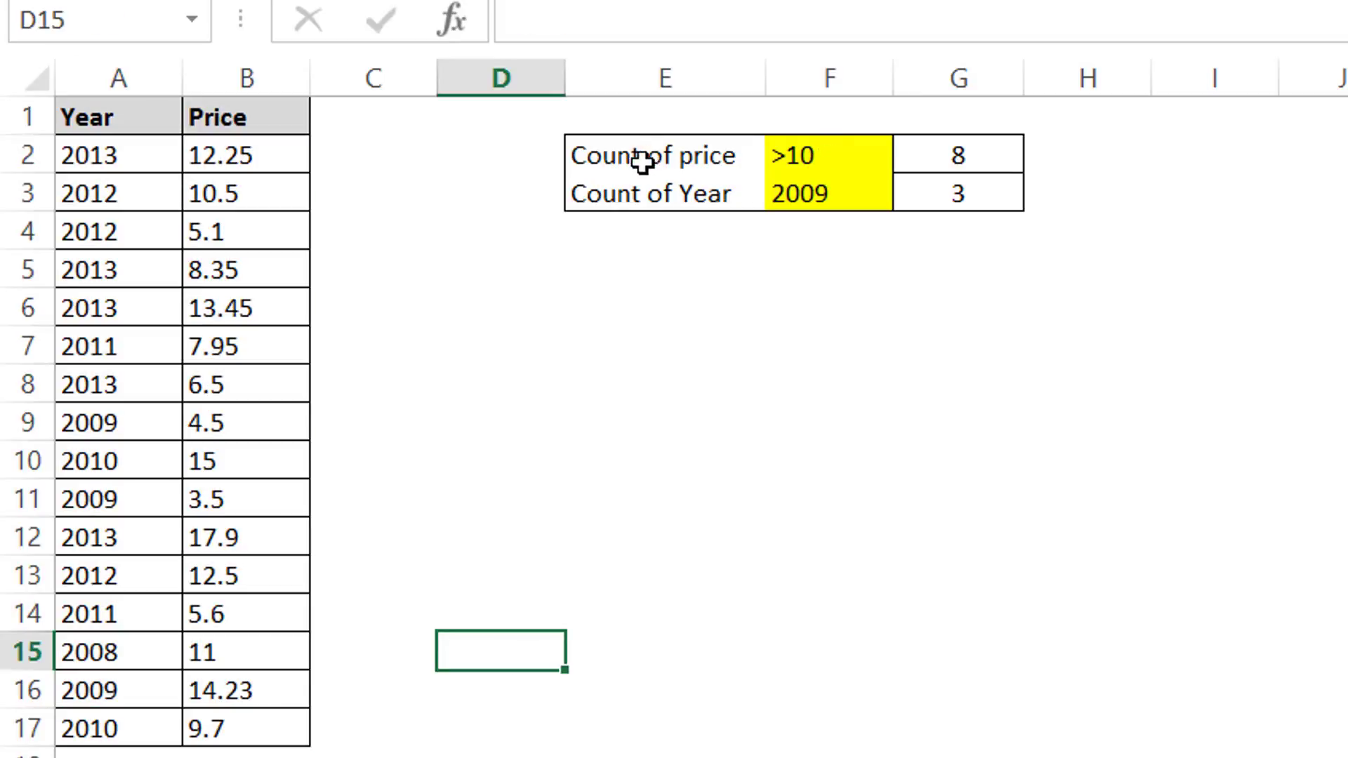
click(989, 160)
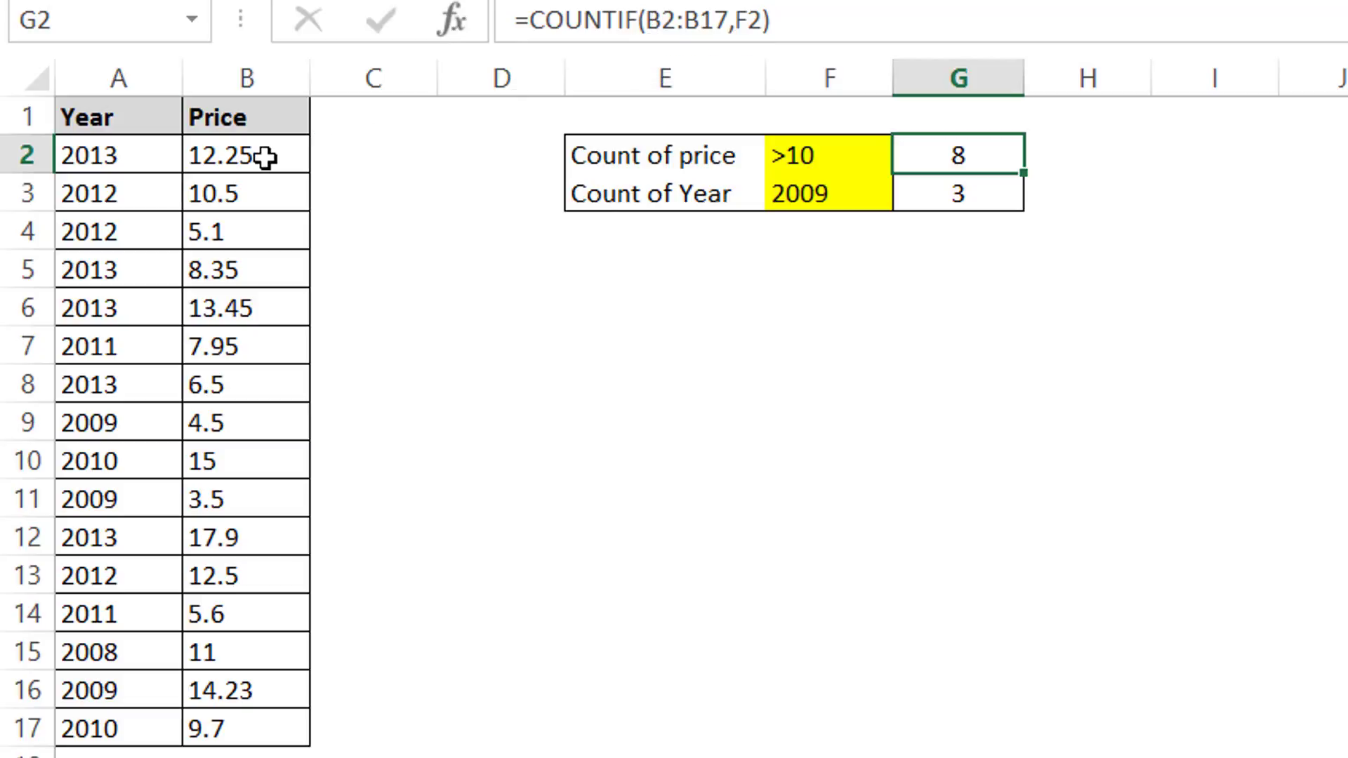
drag(267, 159, 247, 717)
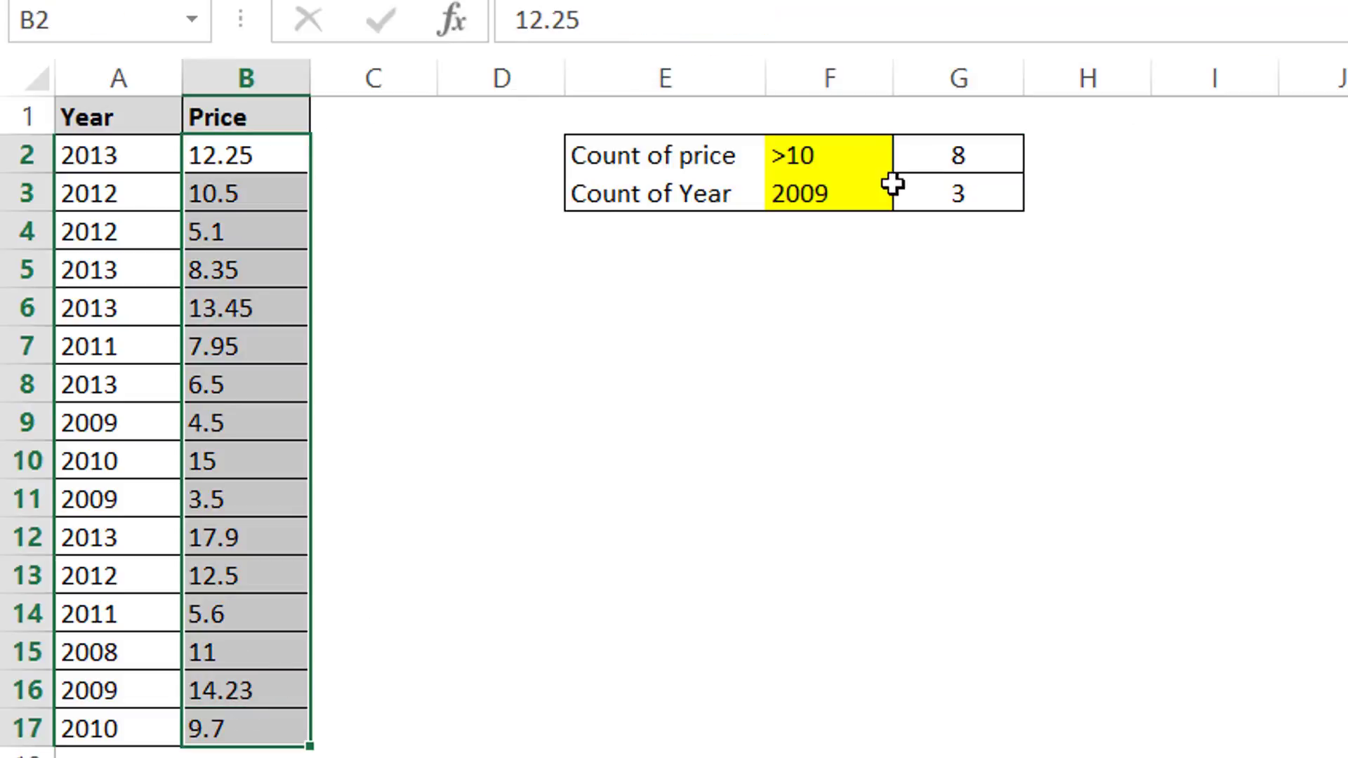
click(848, 155)
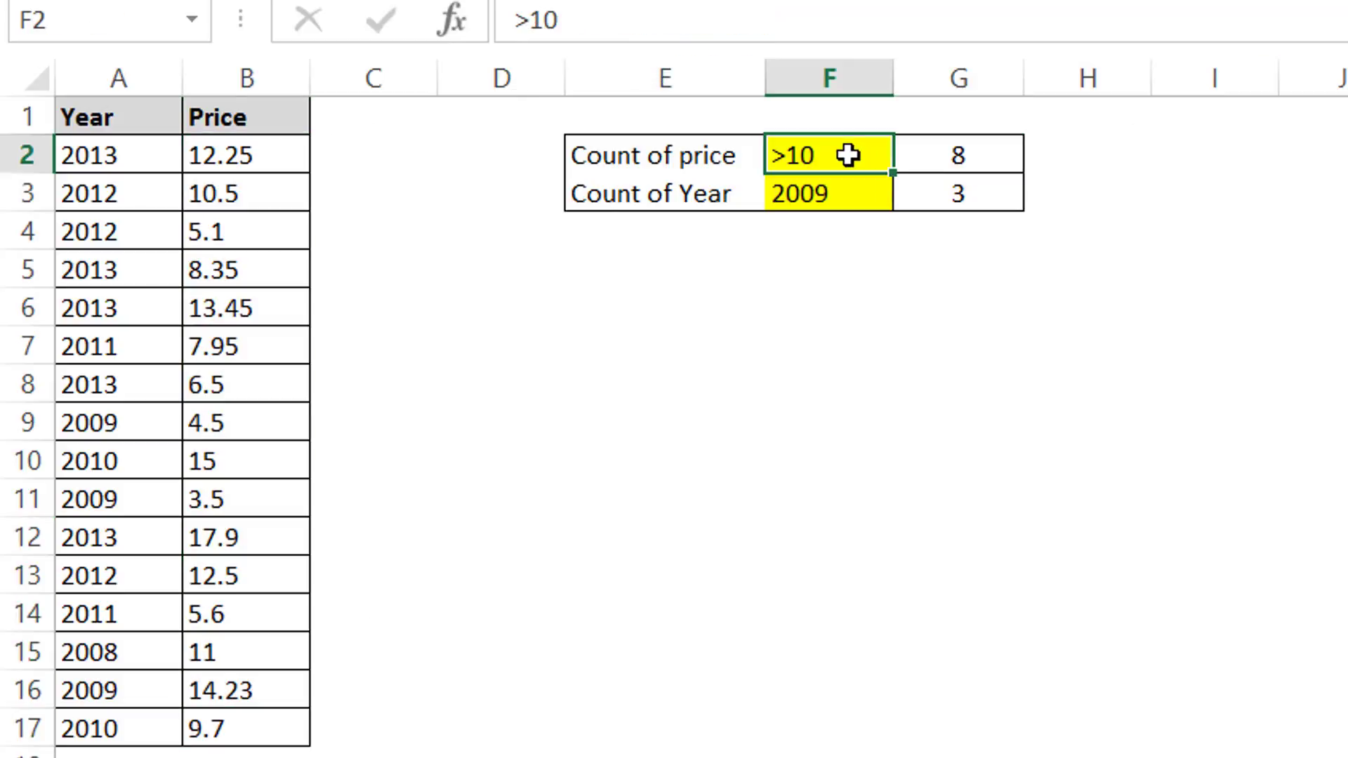
click(955, 165)
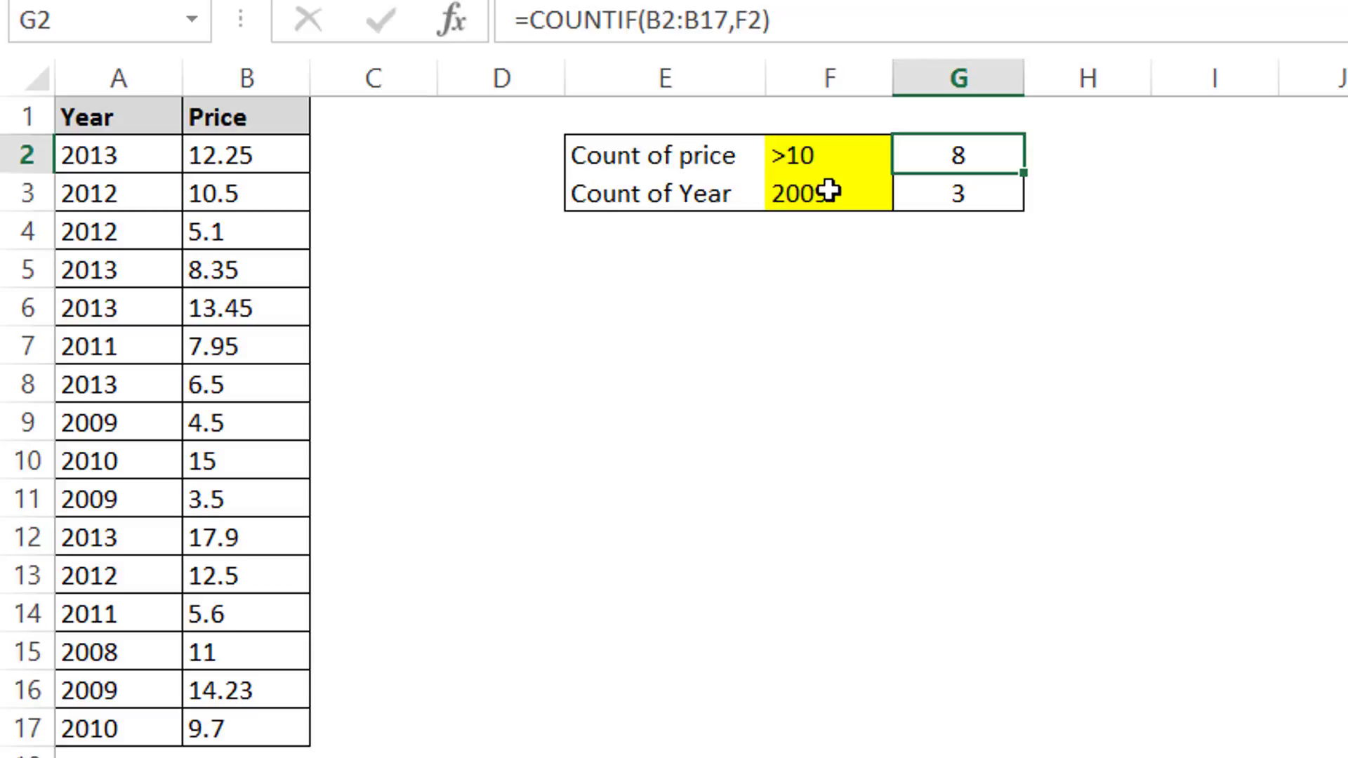
click(829, 190)
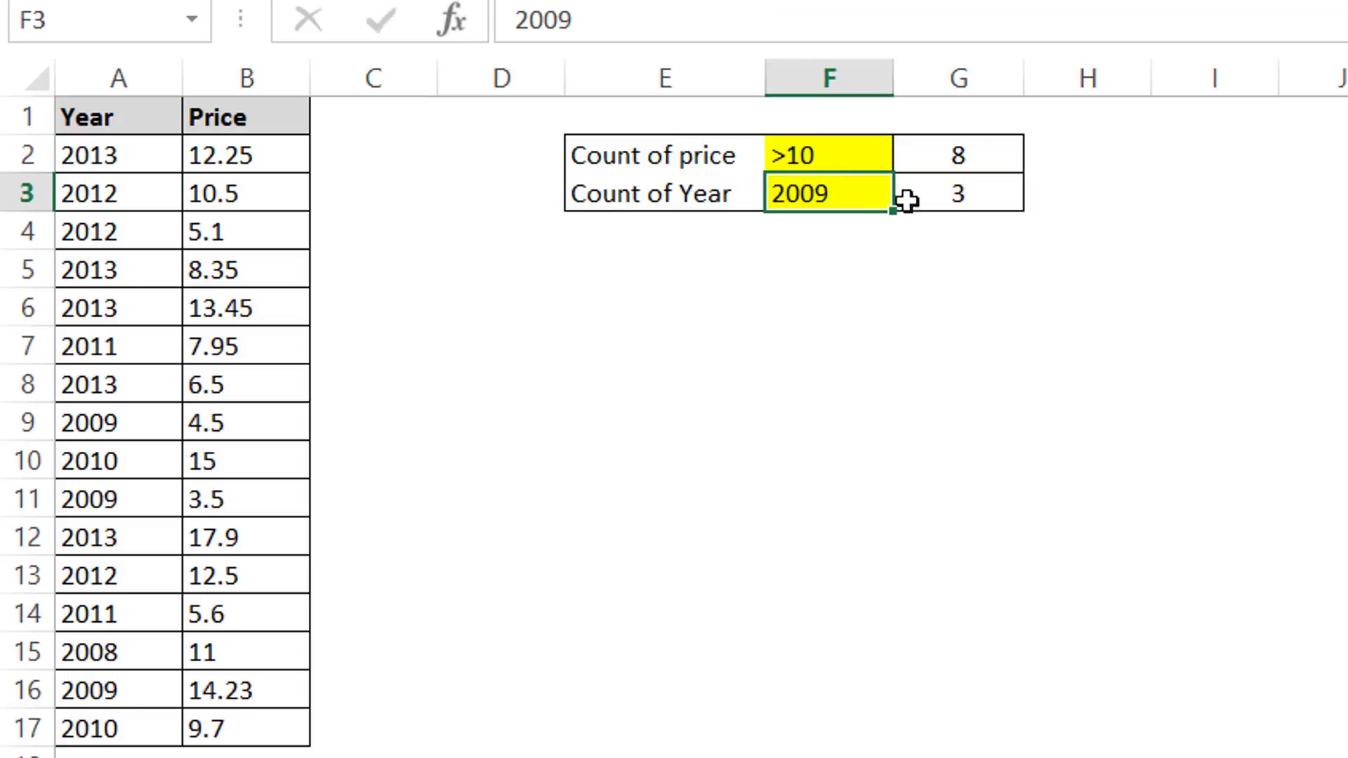
click(973, 208)
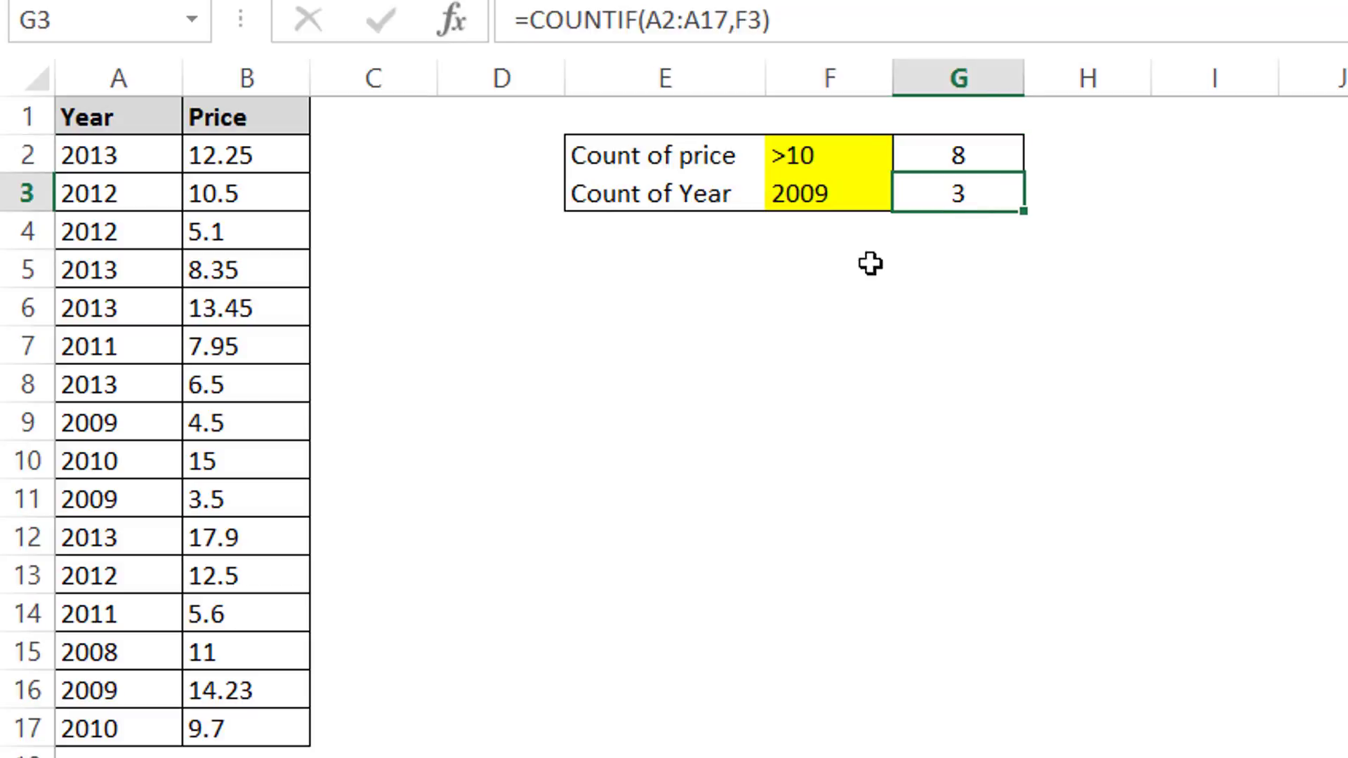
Step: Examine the count-of-year formula and the 2009 entries in the Year column it counts
click(97, 157)
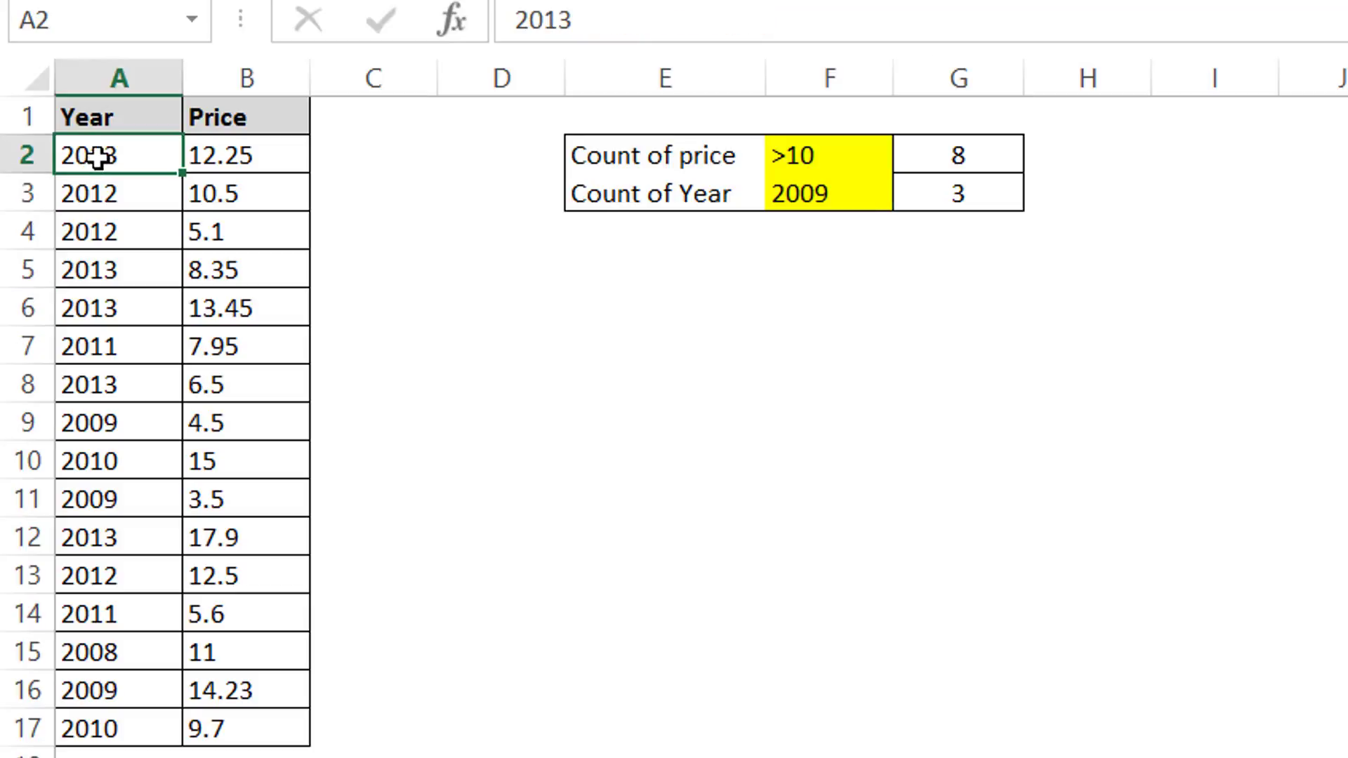
drag(97, 157, 97, 728)
drag(289, 150, 282, 726)
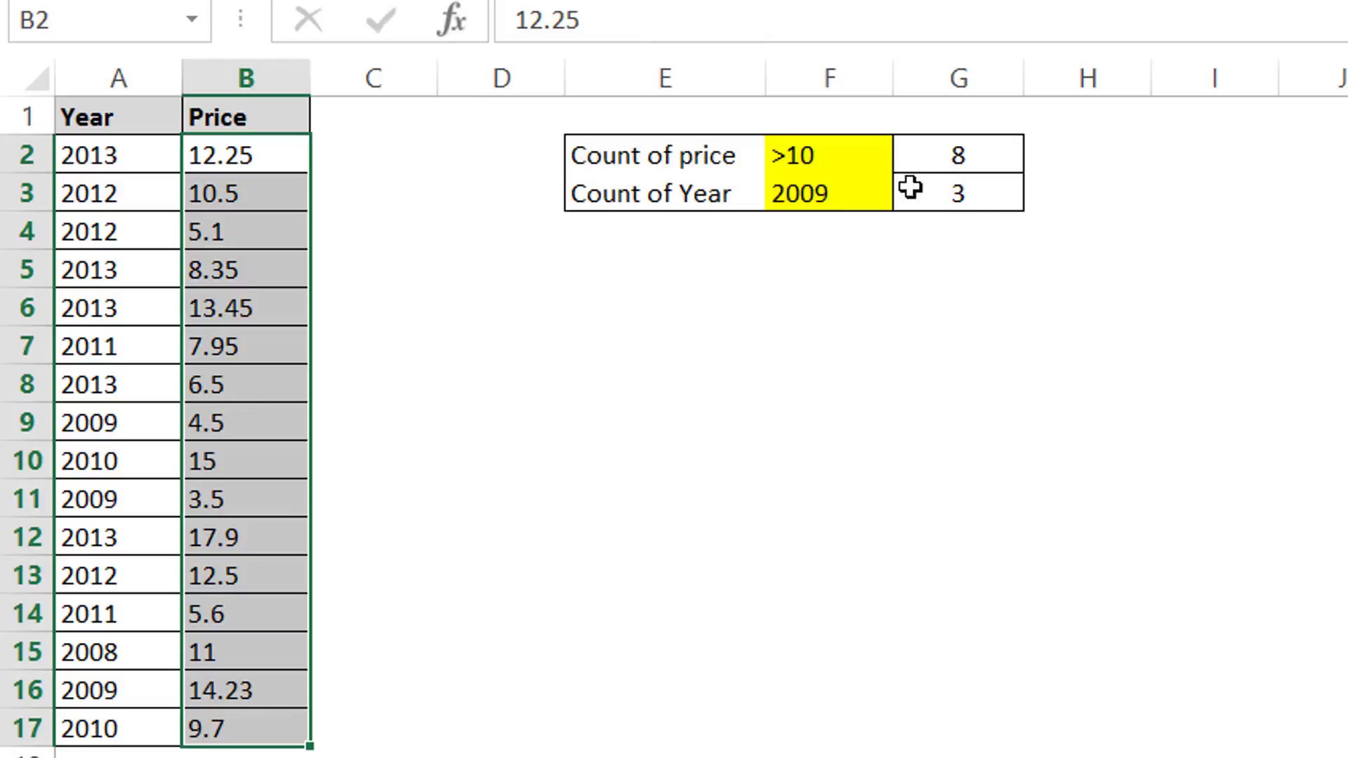
click(986, 194)
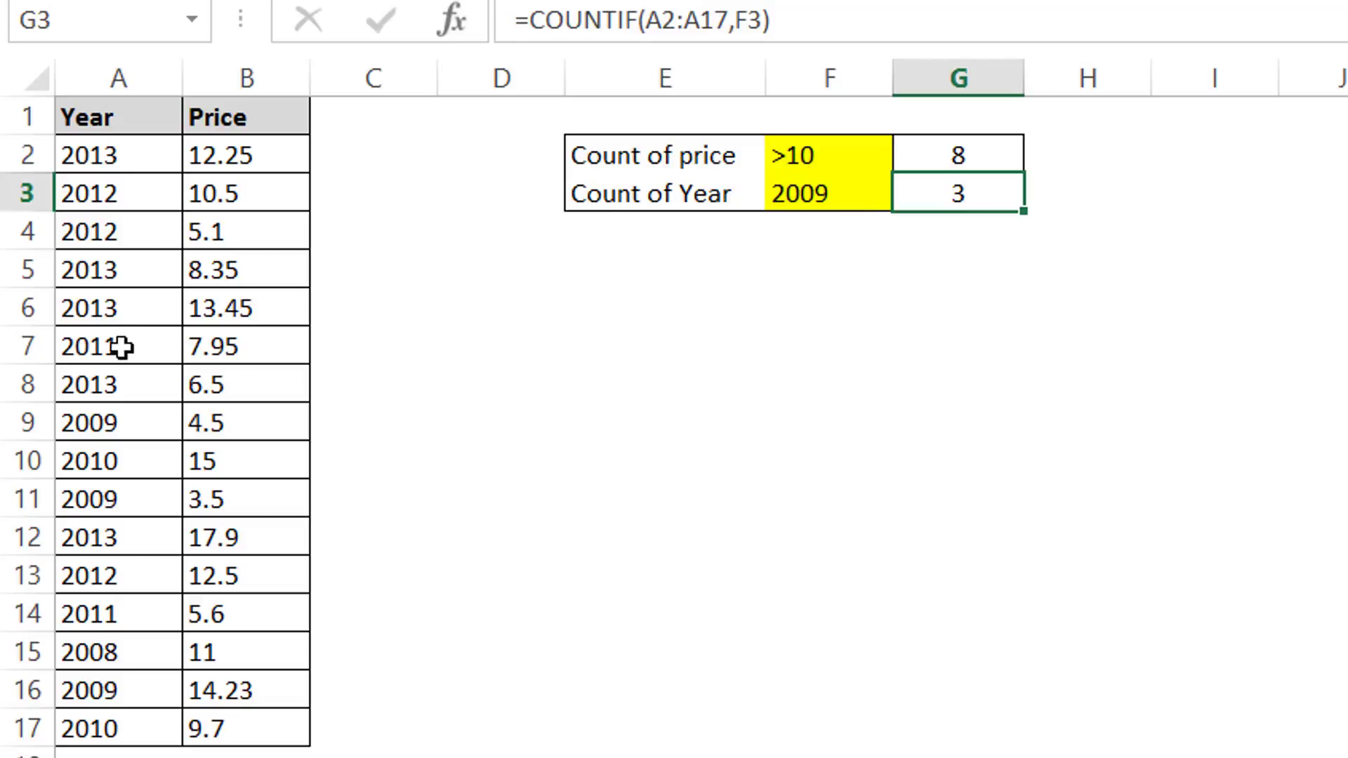
click(127, 424)
click(140, 499)
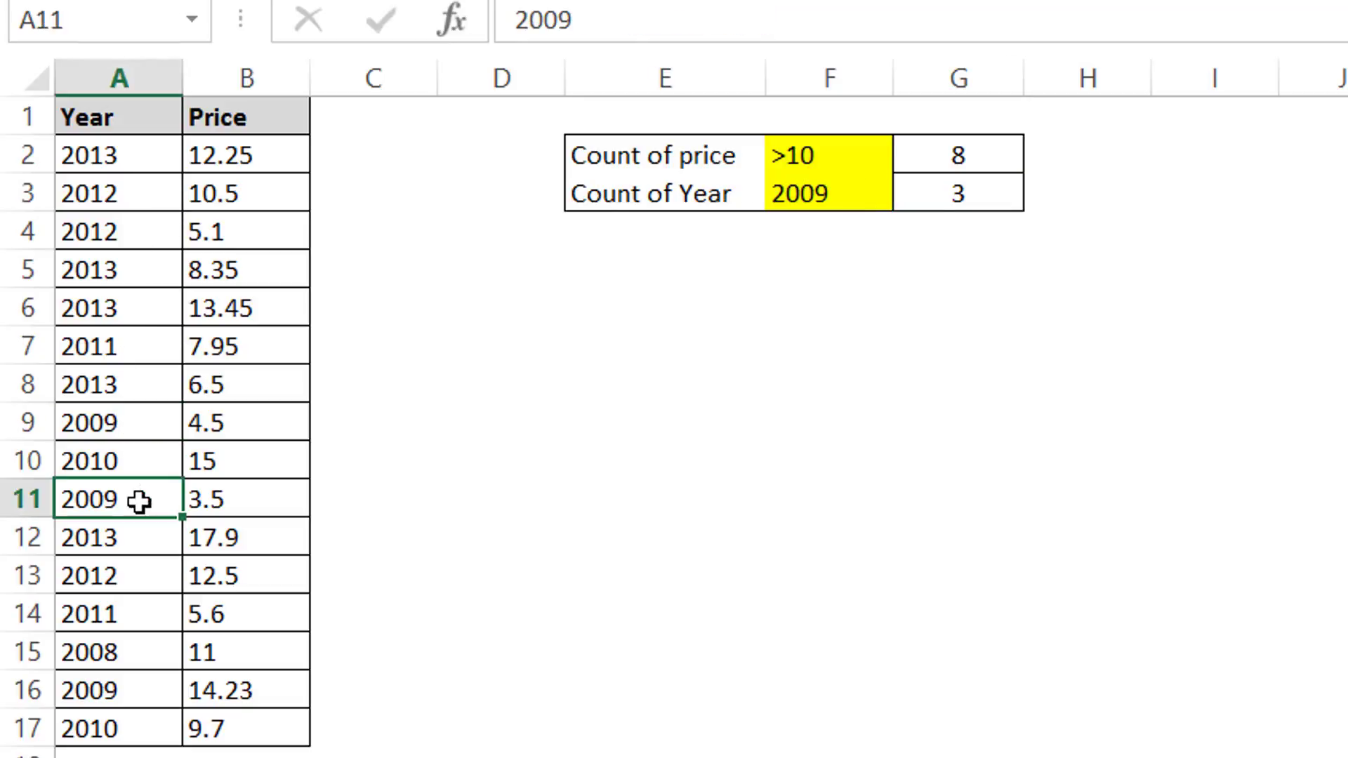
click(134, 694)
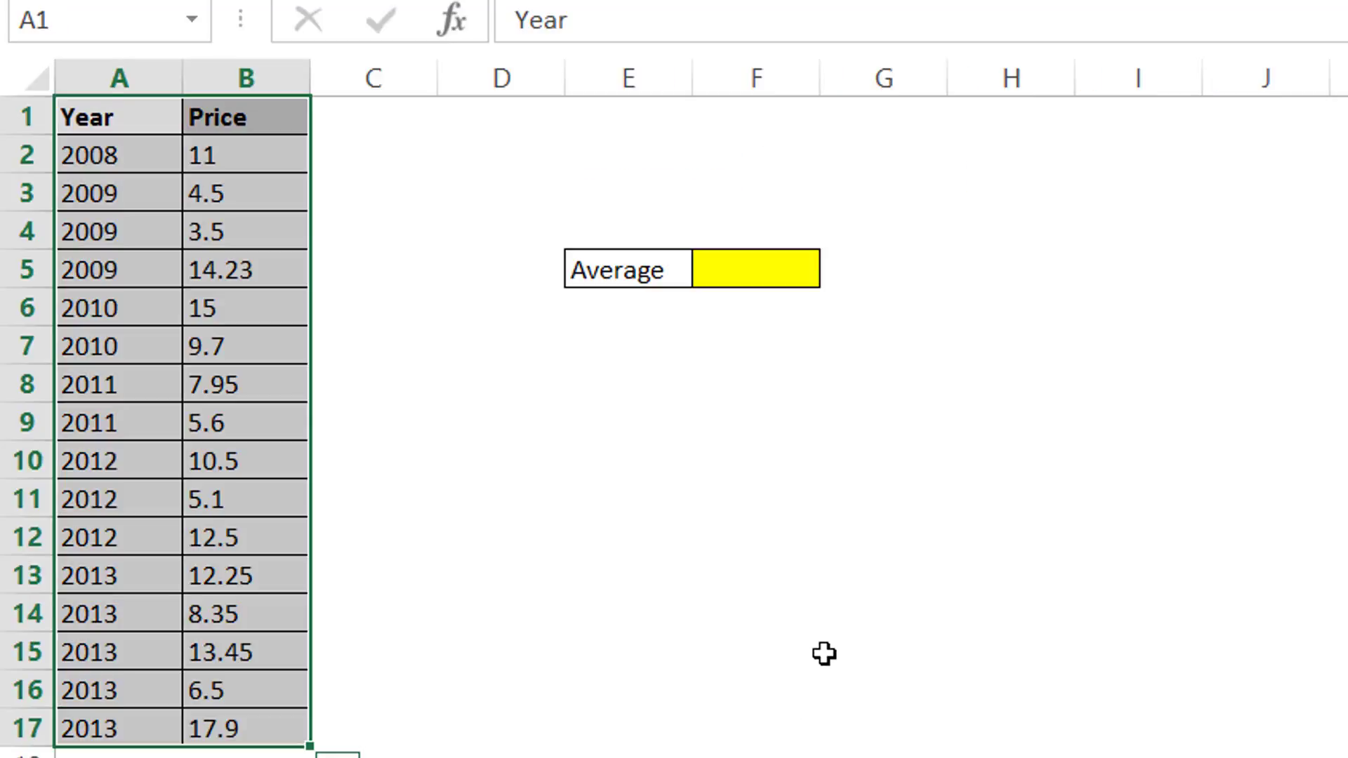
click(824, 653)
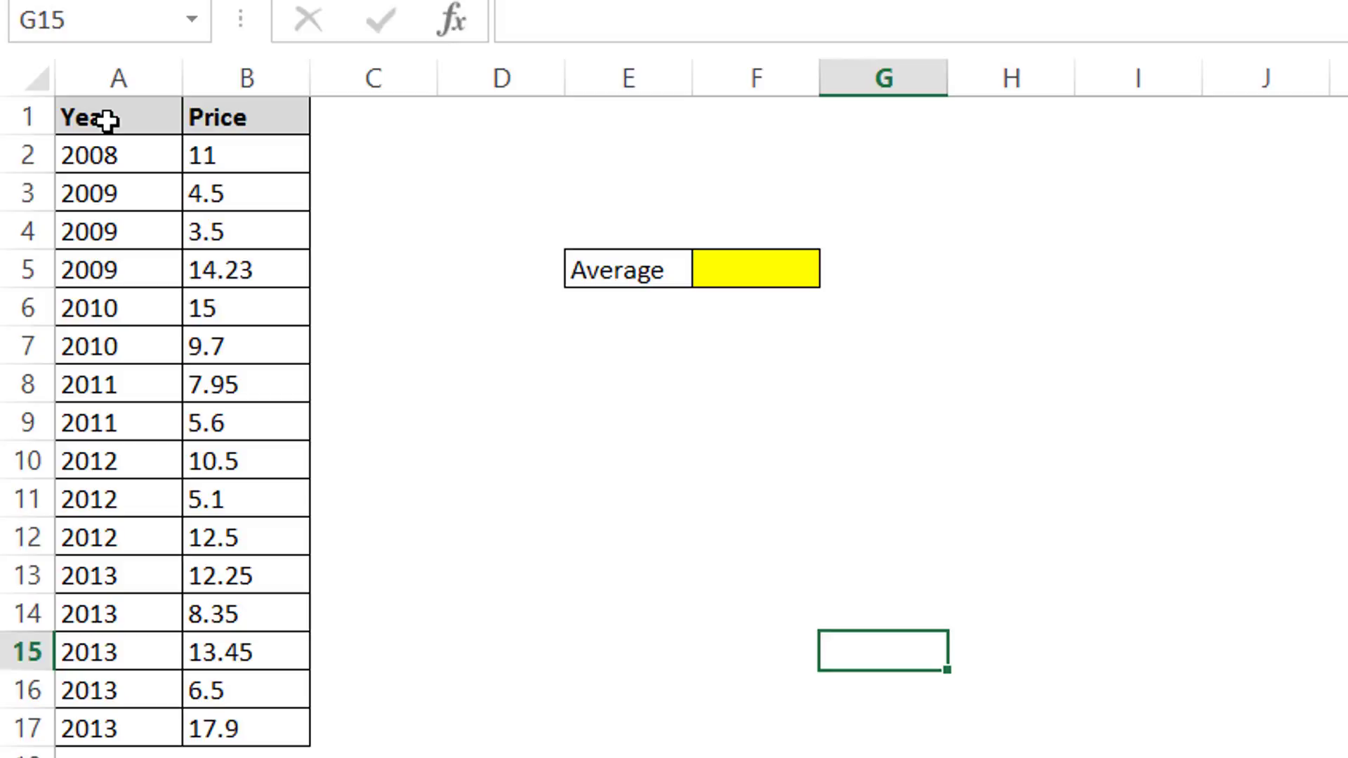
Step: Enter an AVERAGE formula in the Average cell F5 over the prices B2:B17
drag(107, 120, 281, 711)
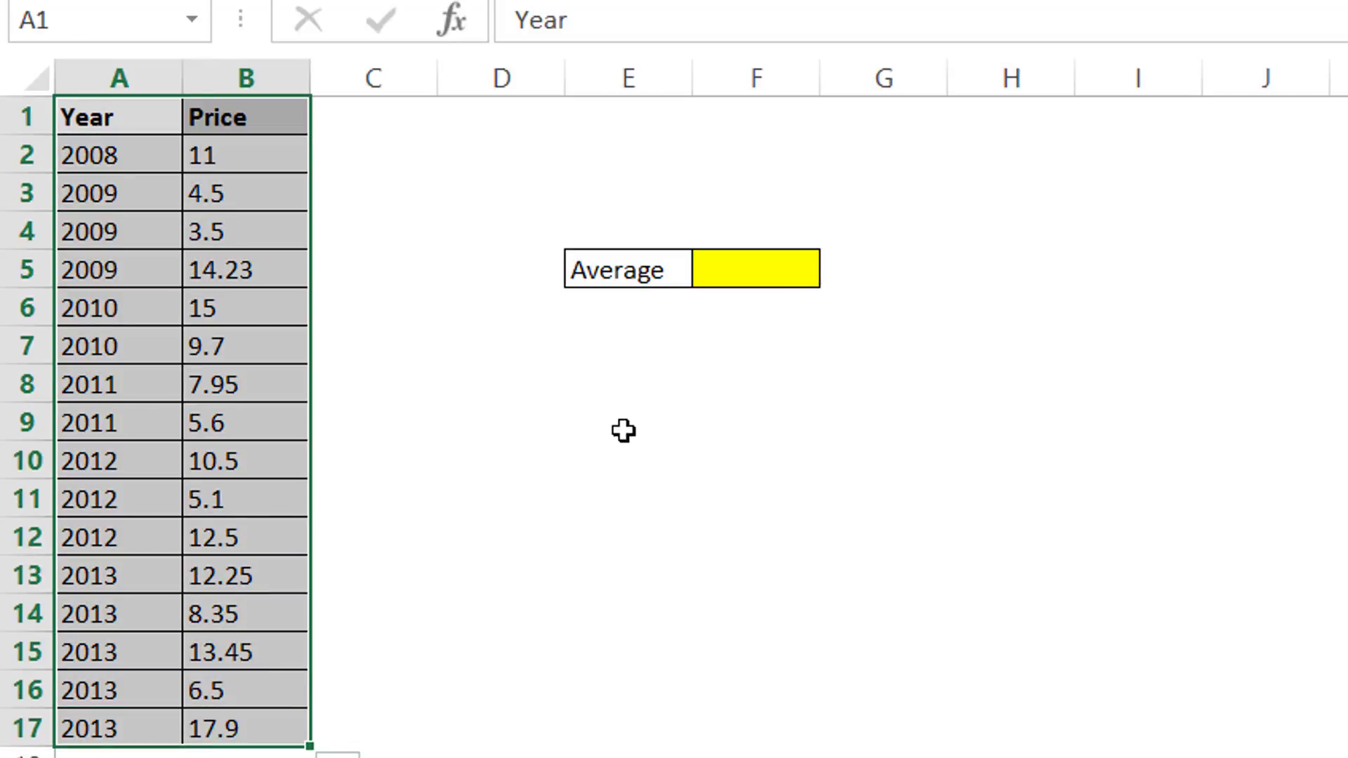
click(623, 429)
click(757, 270)
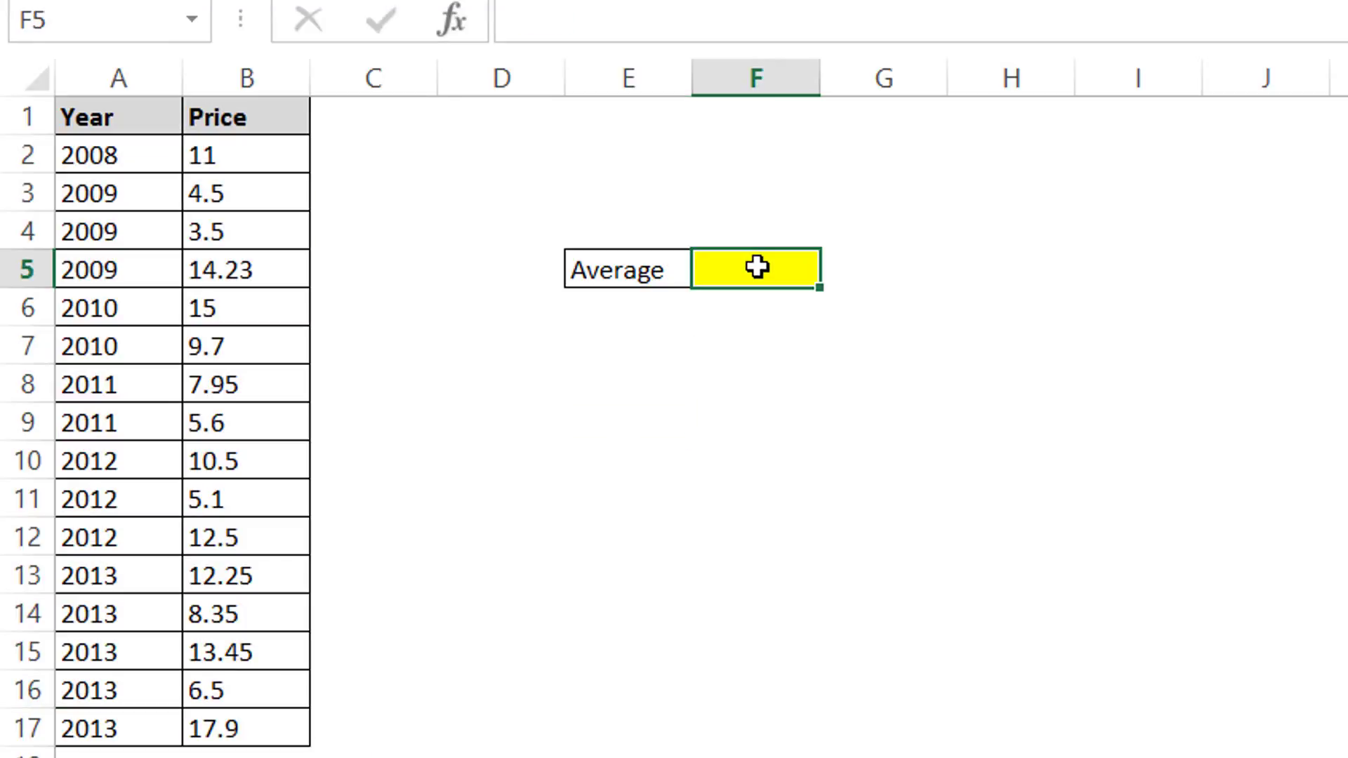
text(=aver)
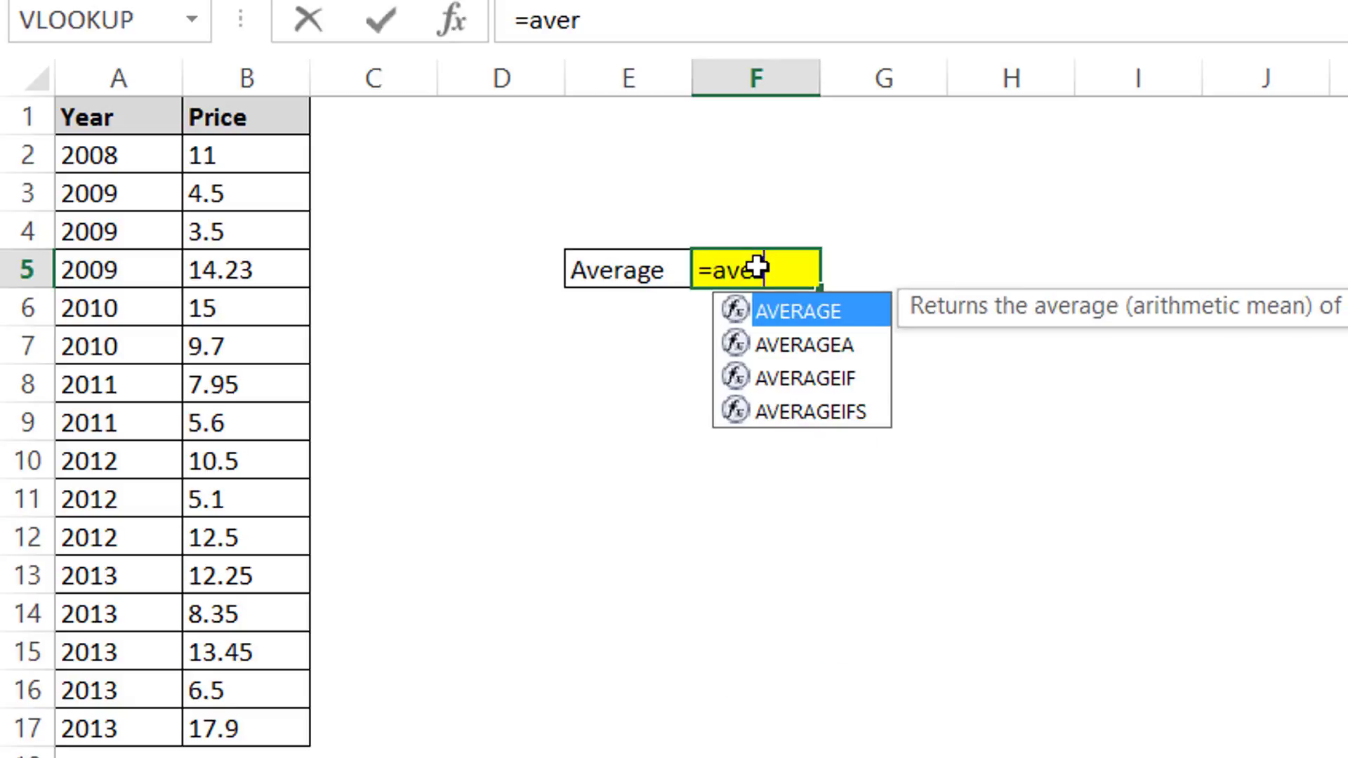
double_click(768, 309)
drag(242, 165, 241, 730)
text())
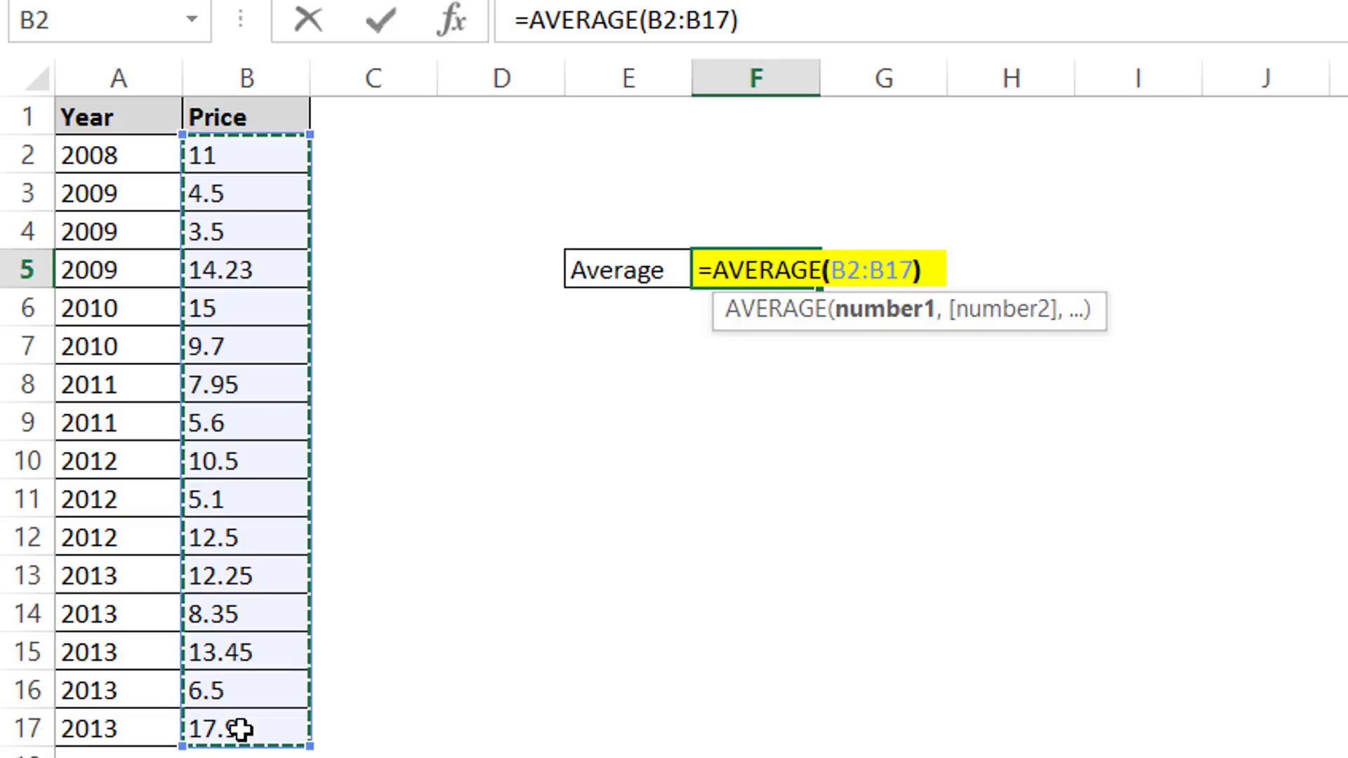
key(Return)
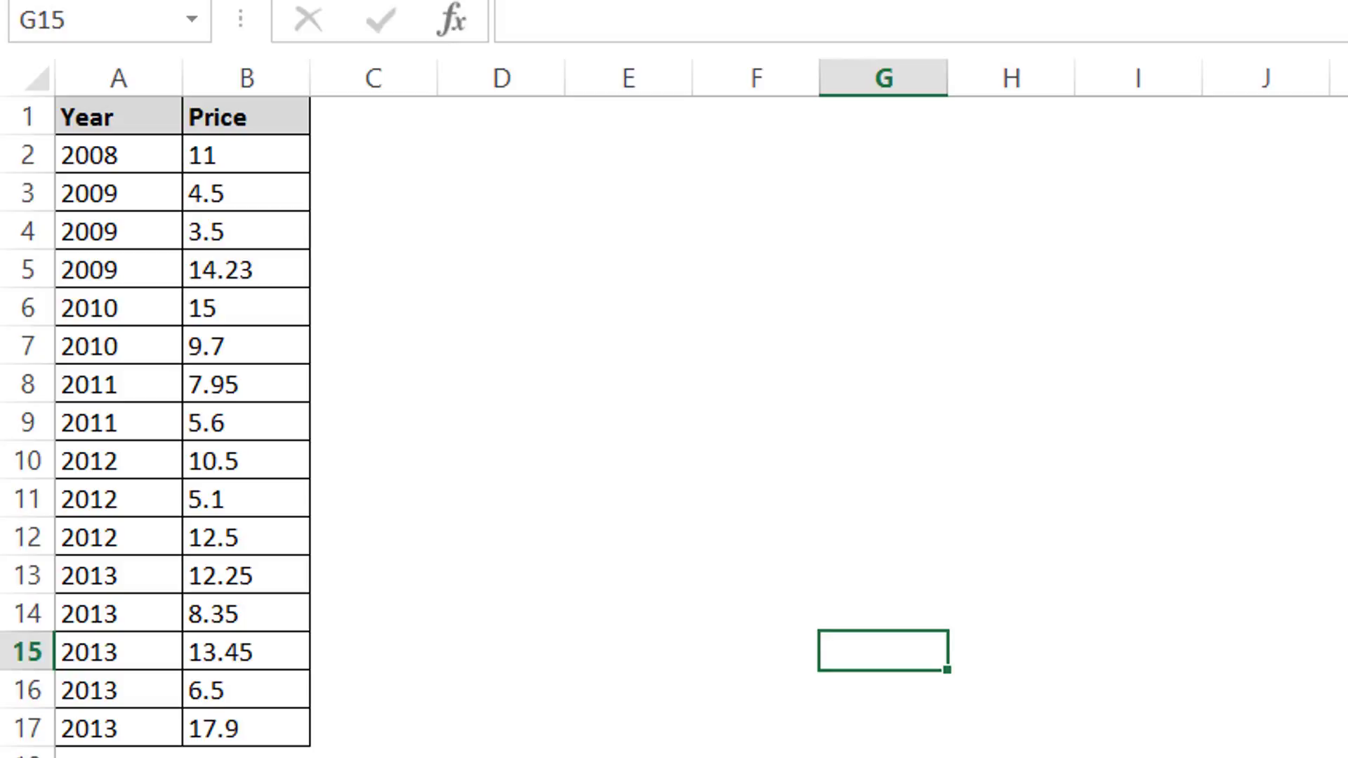
Step: Enter a MAX formula in G9 over the prices B2:B17
click(830, 433)
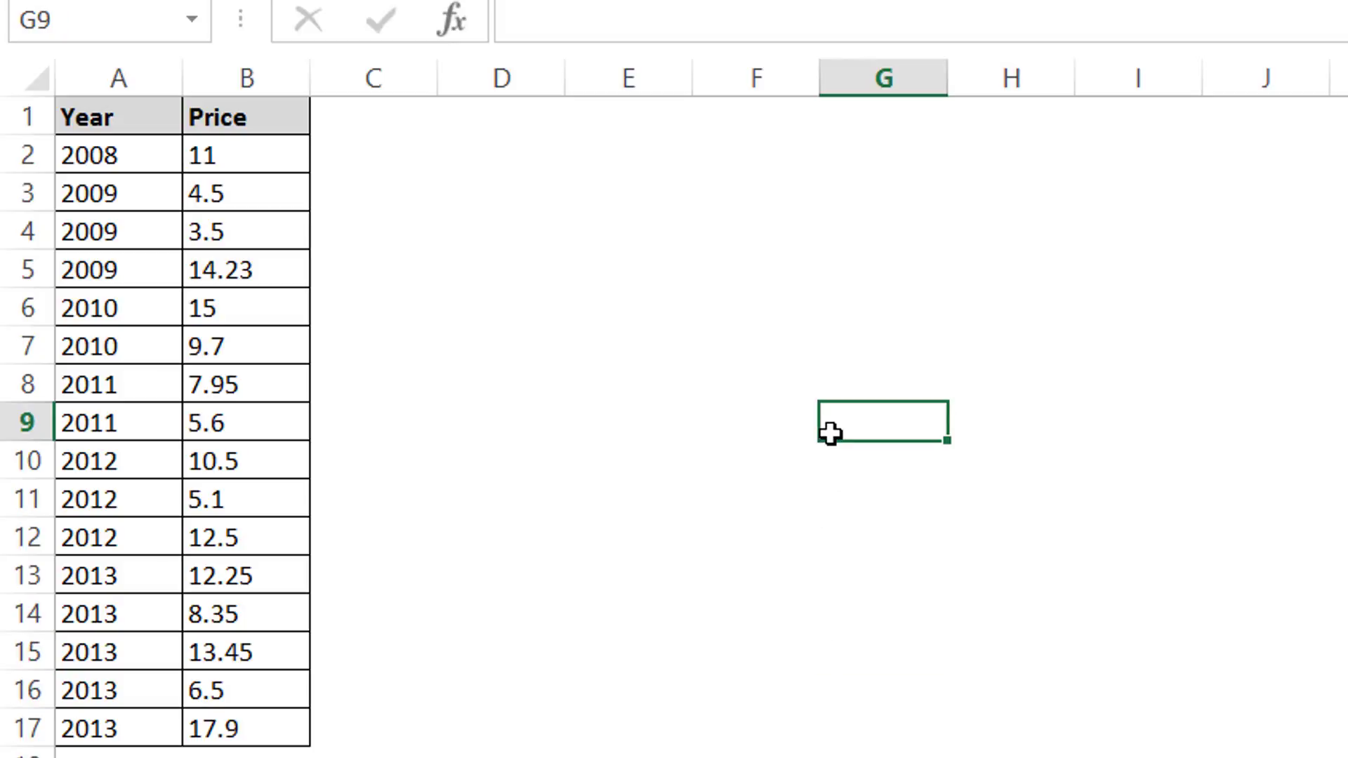
text(=max()
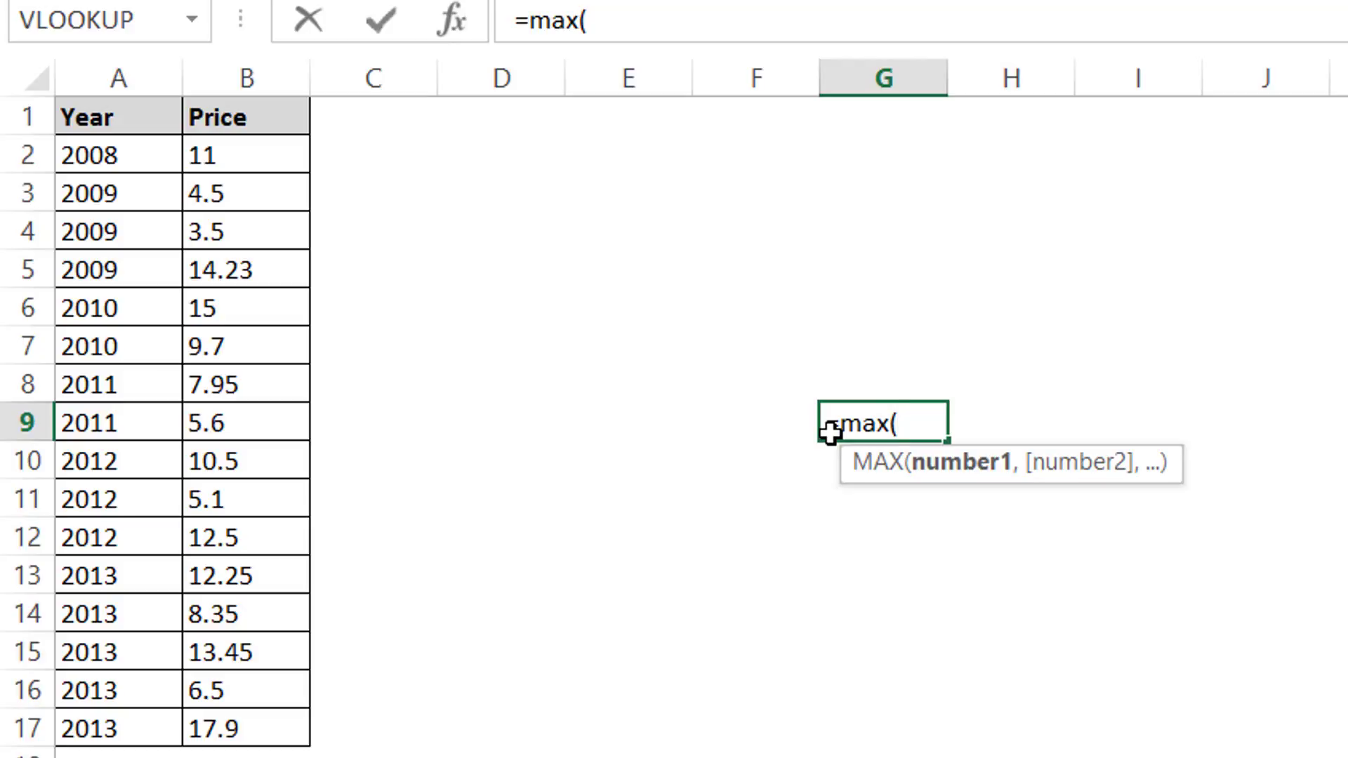
click(265, 153)
drag(259, 203, 249, 734)
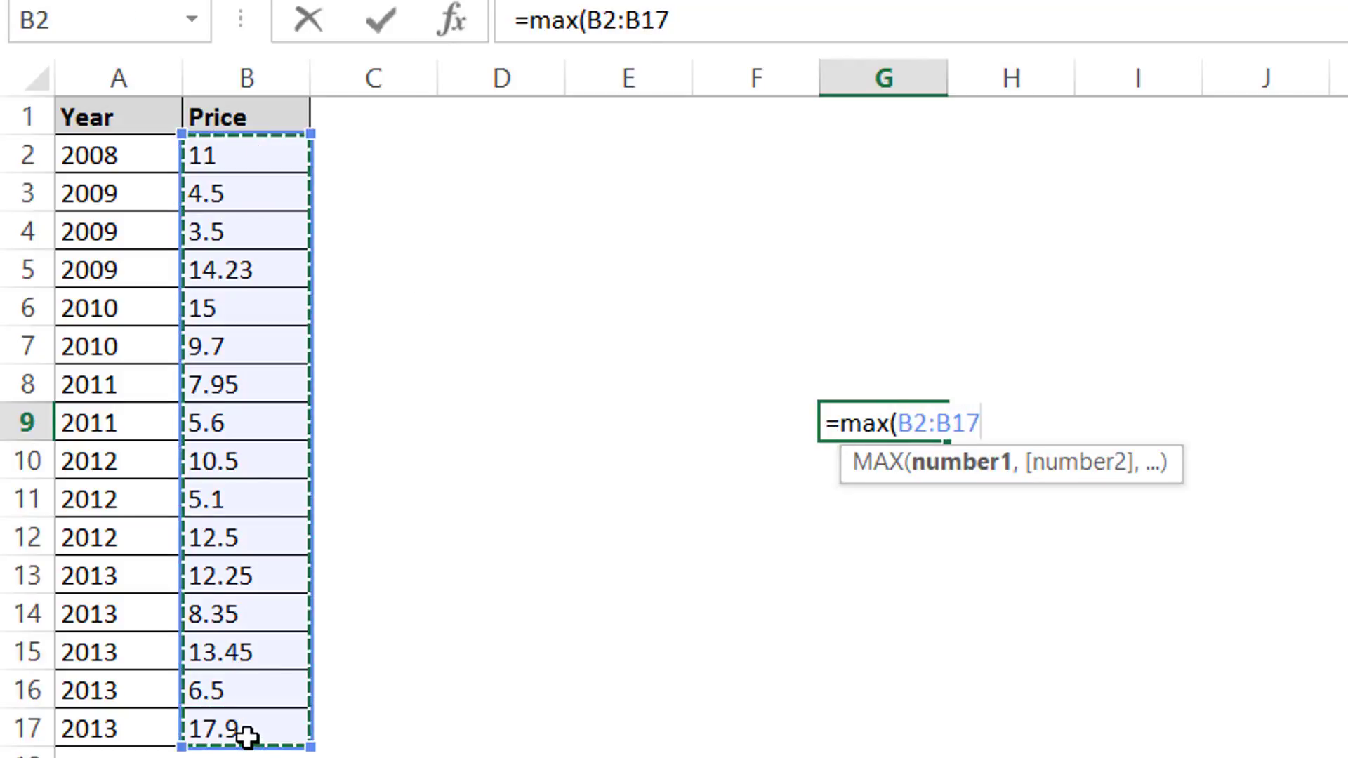
text())
key(Return)
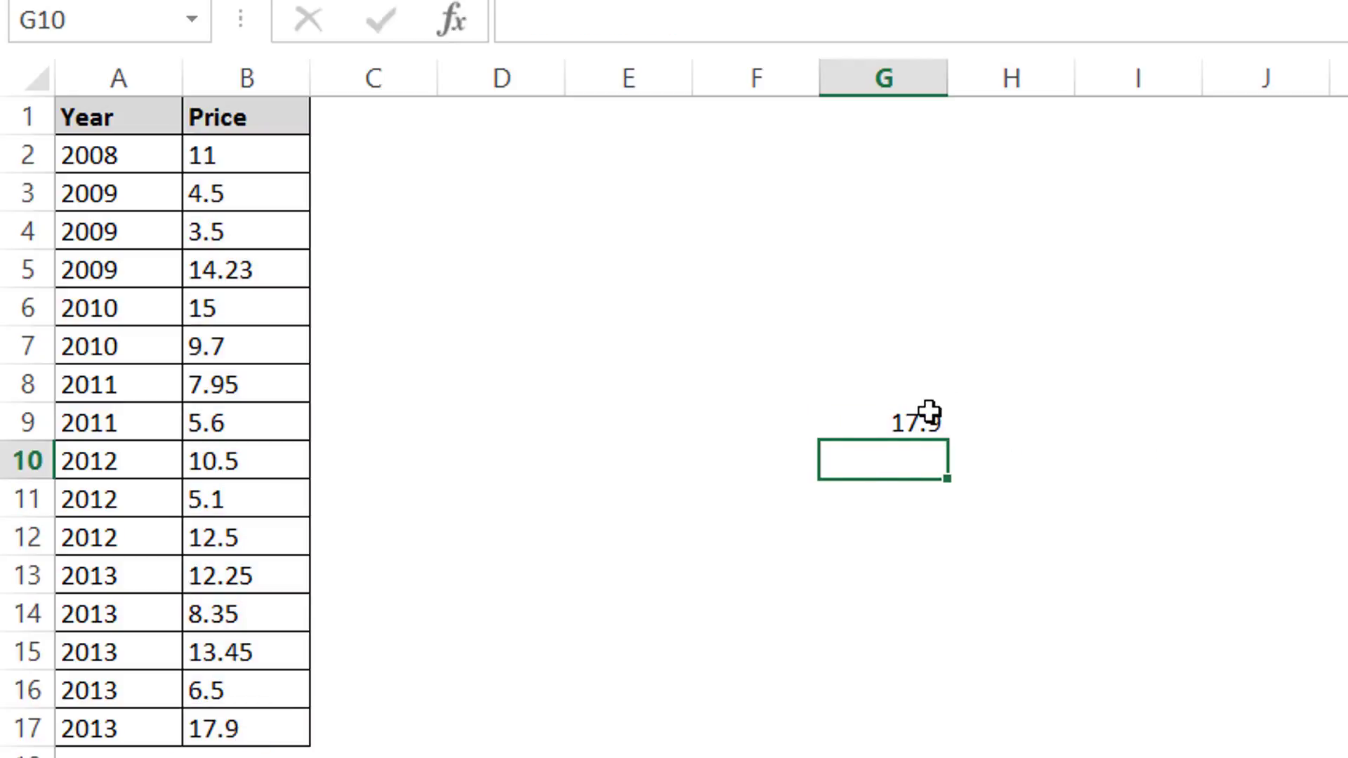
Step: Enter a MIN formula in G11 over the prices B2:B17
click(913, 426)
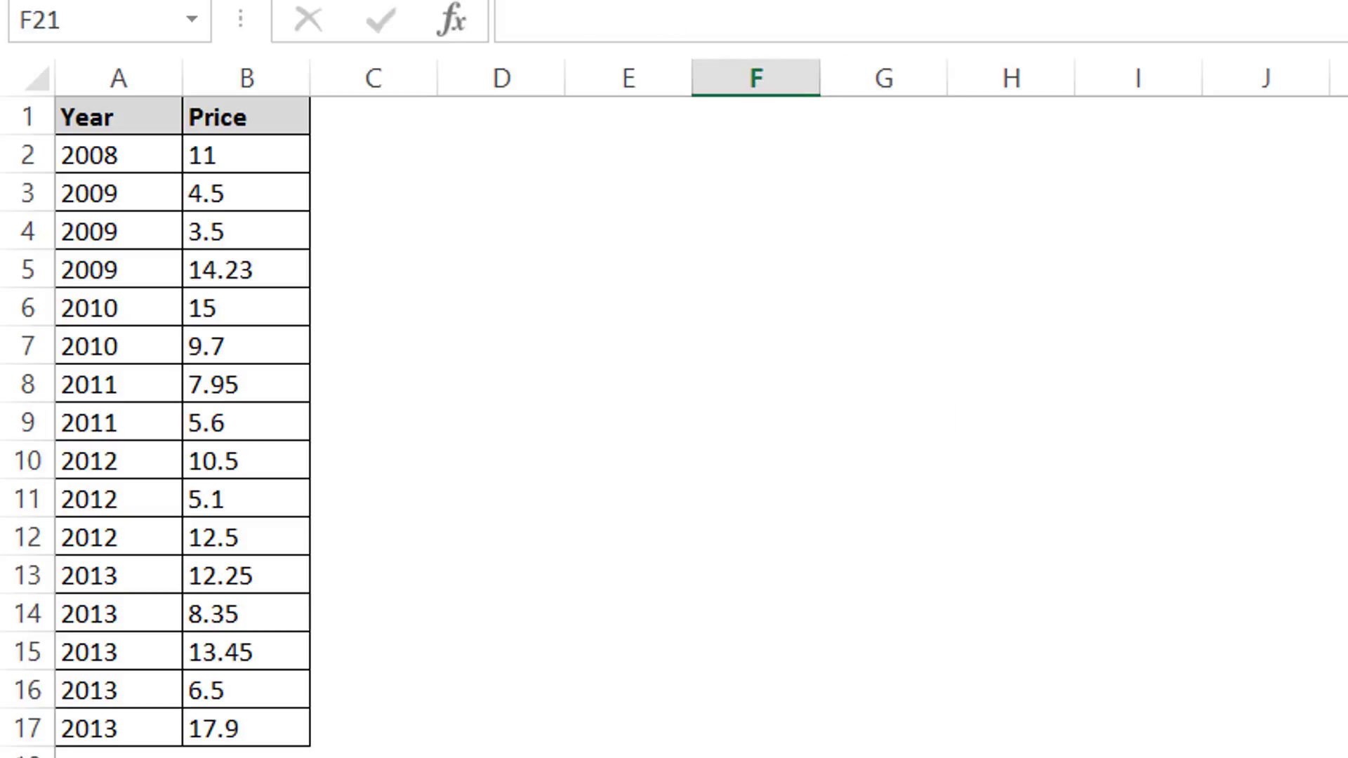
click(829, 504)
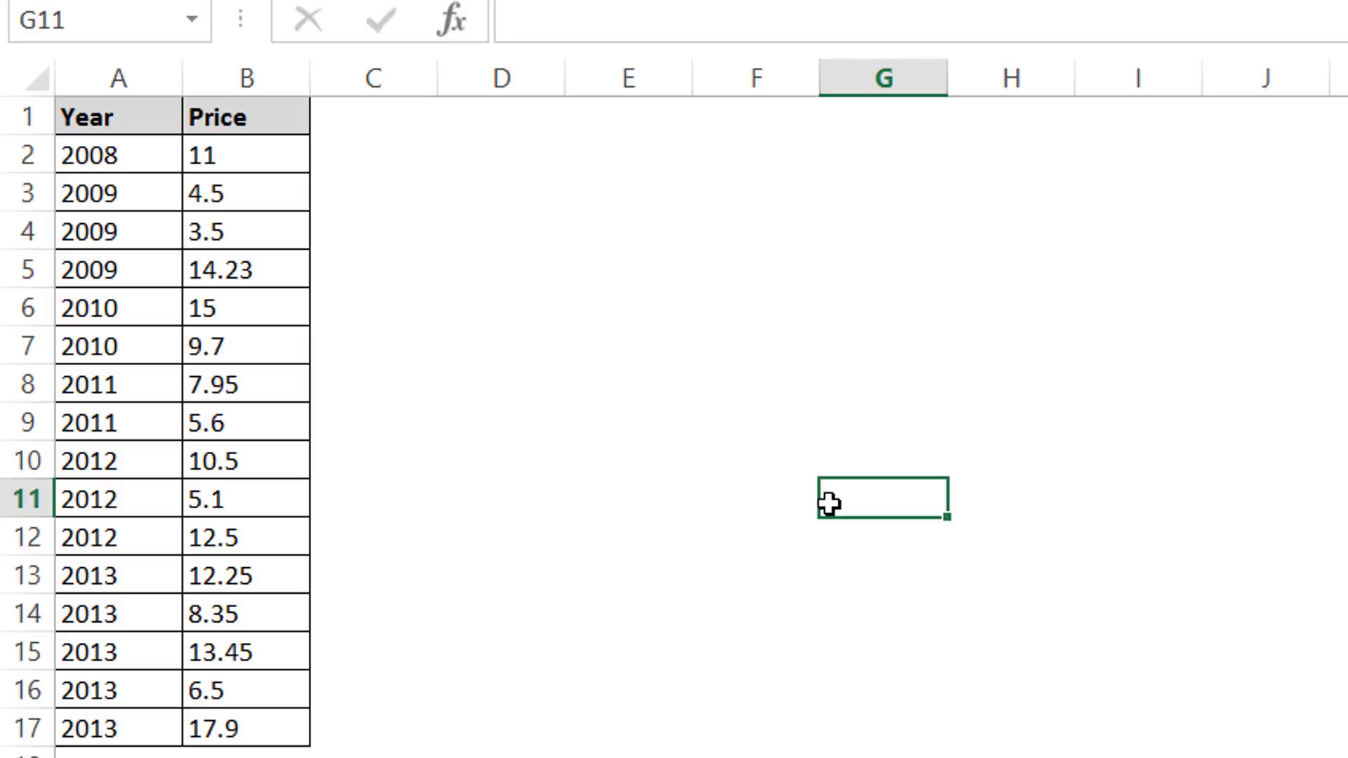
text(=min()
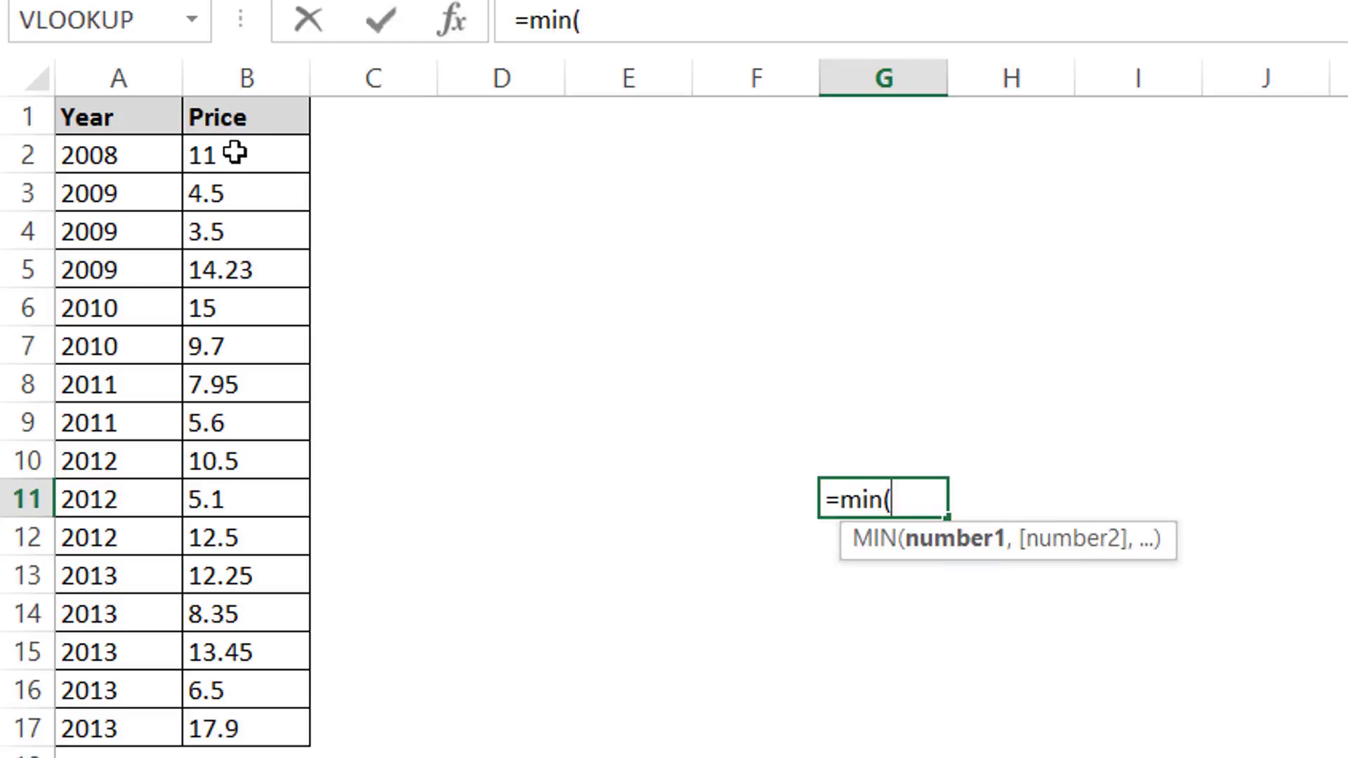
drag(237, 150, 247, 720)
text())
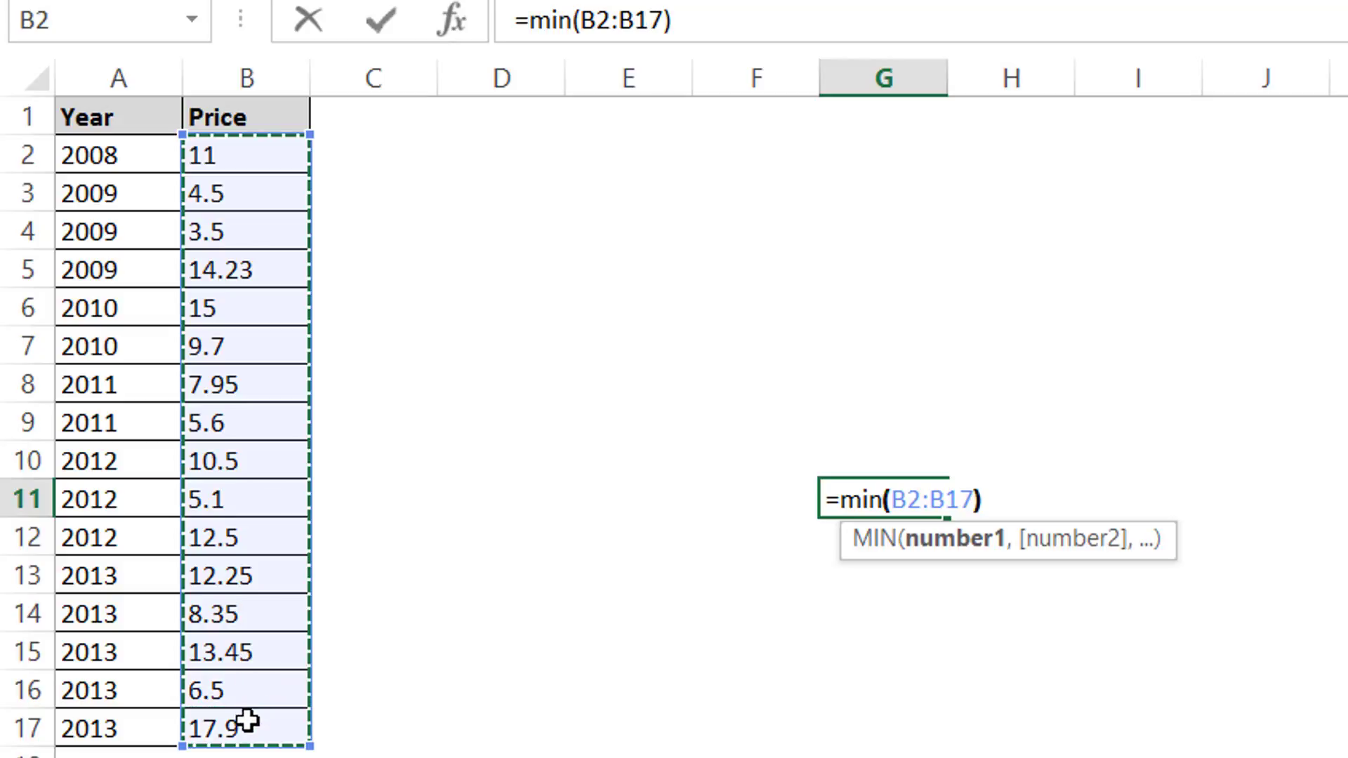
key(Return)
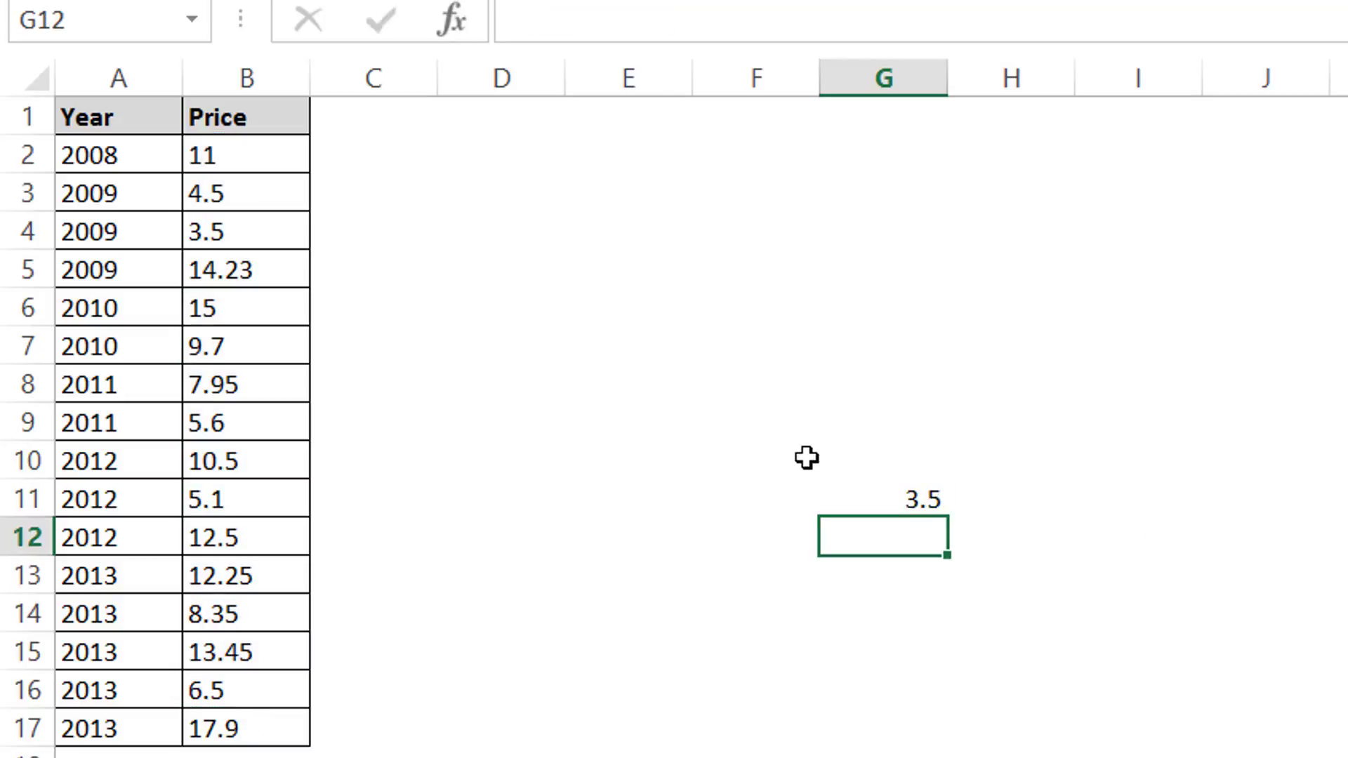
click(936, 504)
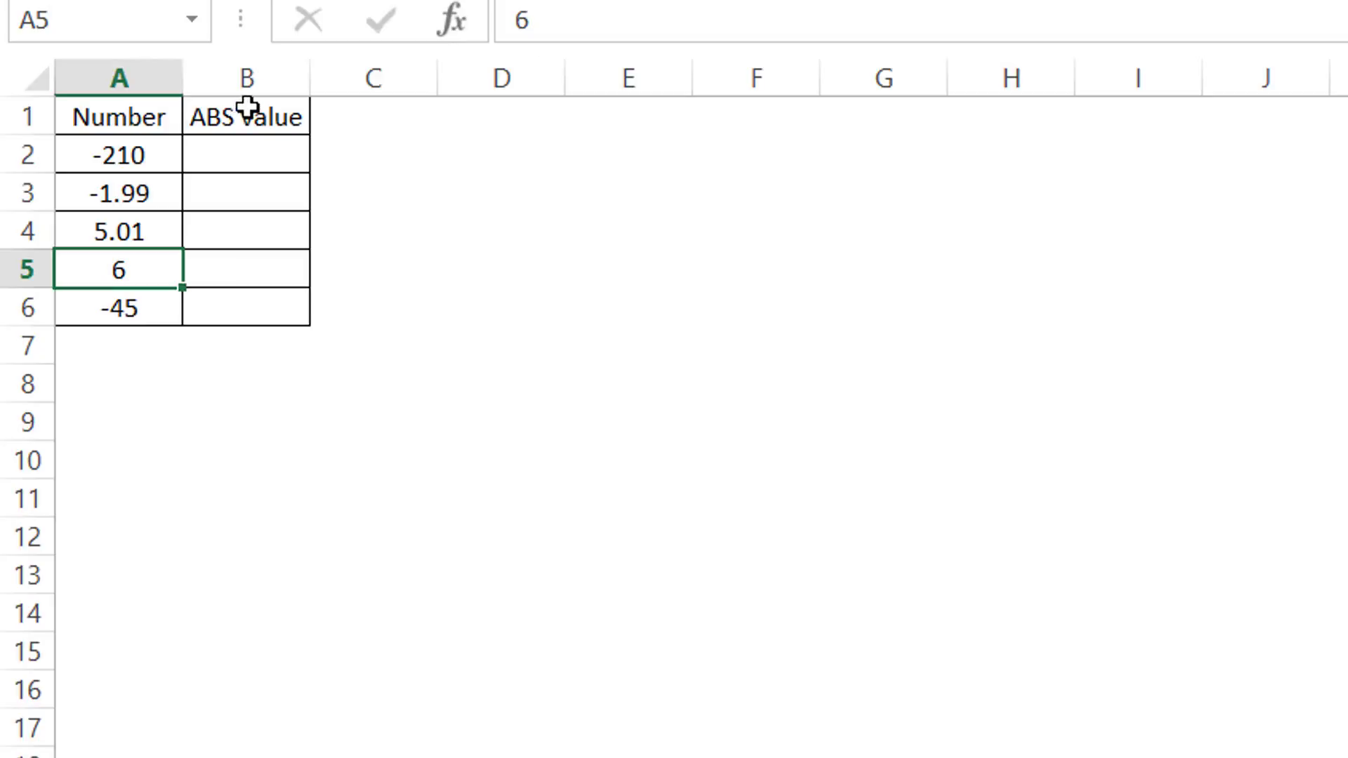
Step: Enter an ABS formula in the first ABS value cell B2 referencing the number in A2
click(261, 164)
text(=abs))
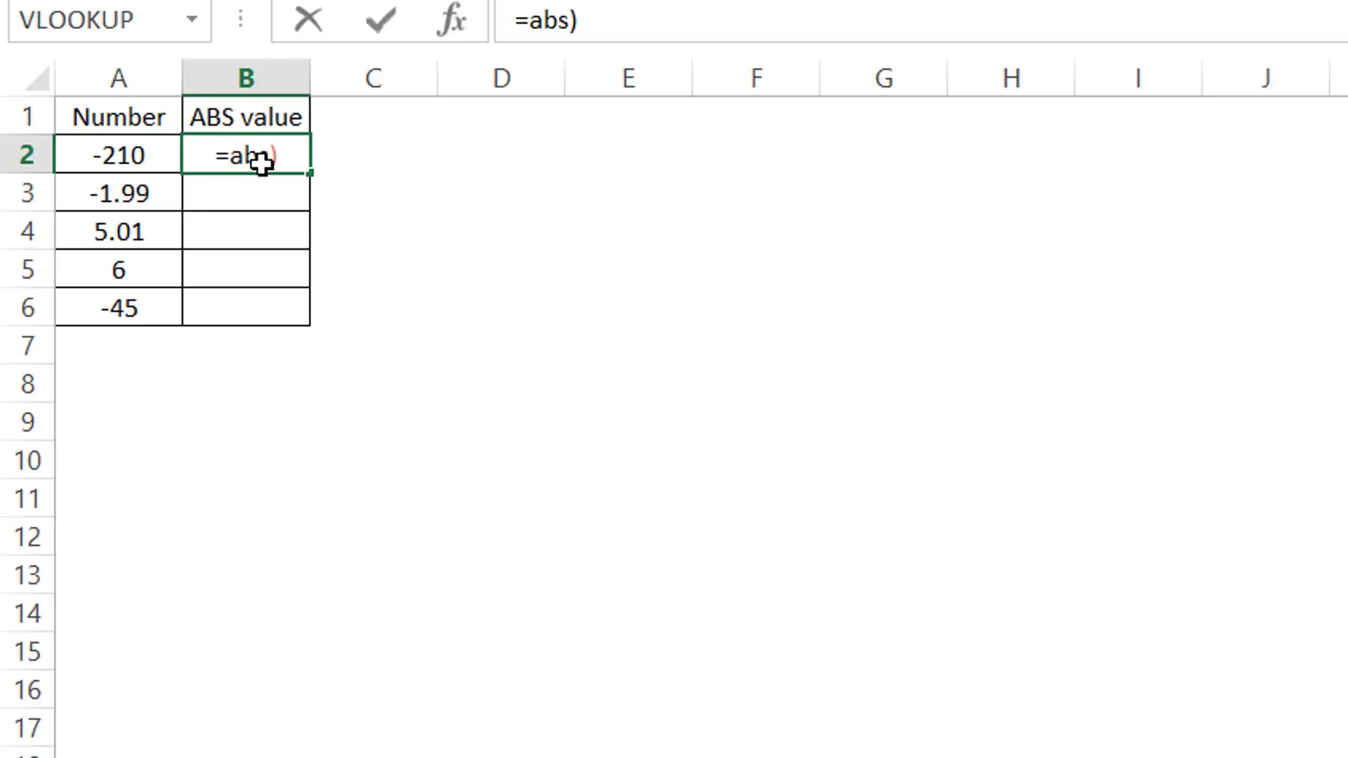
key(BackSpace)
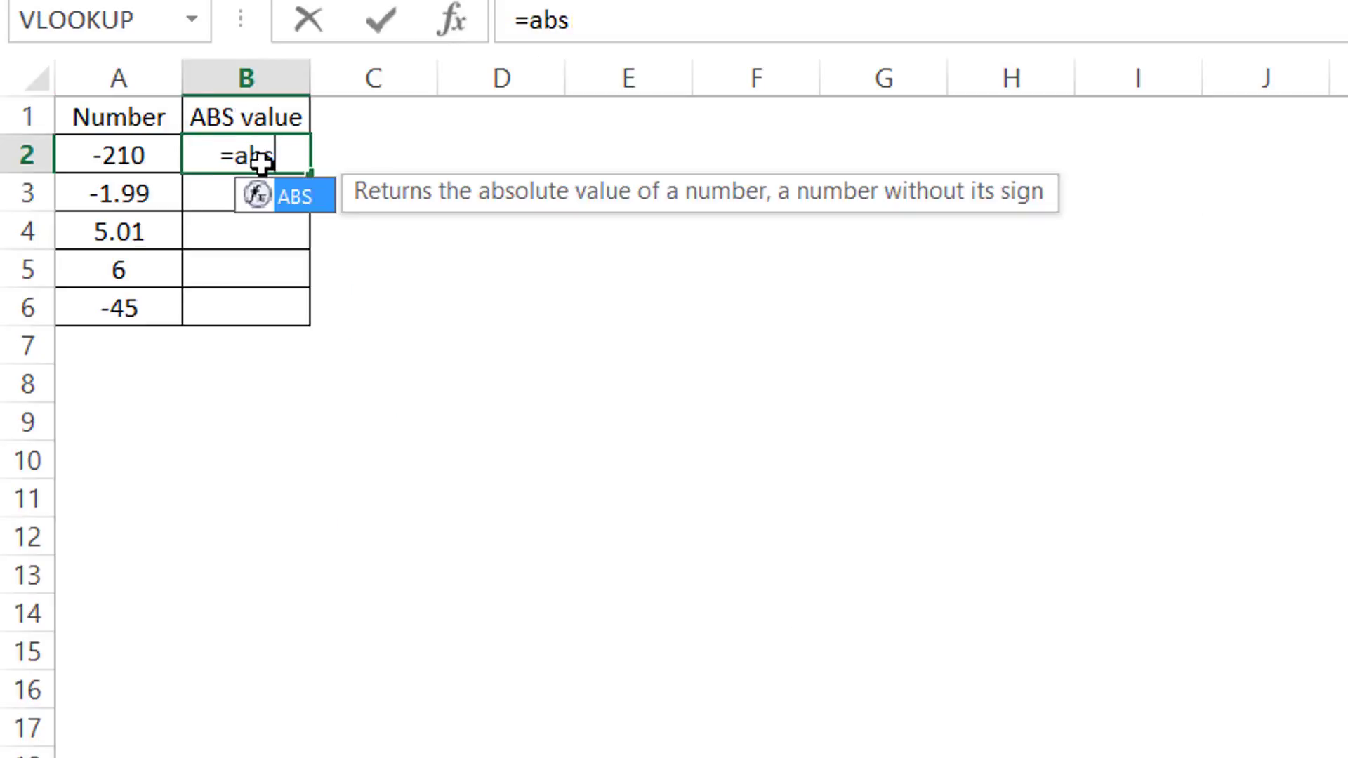
text(()
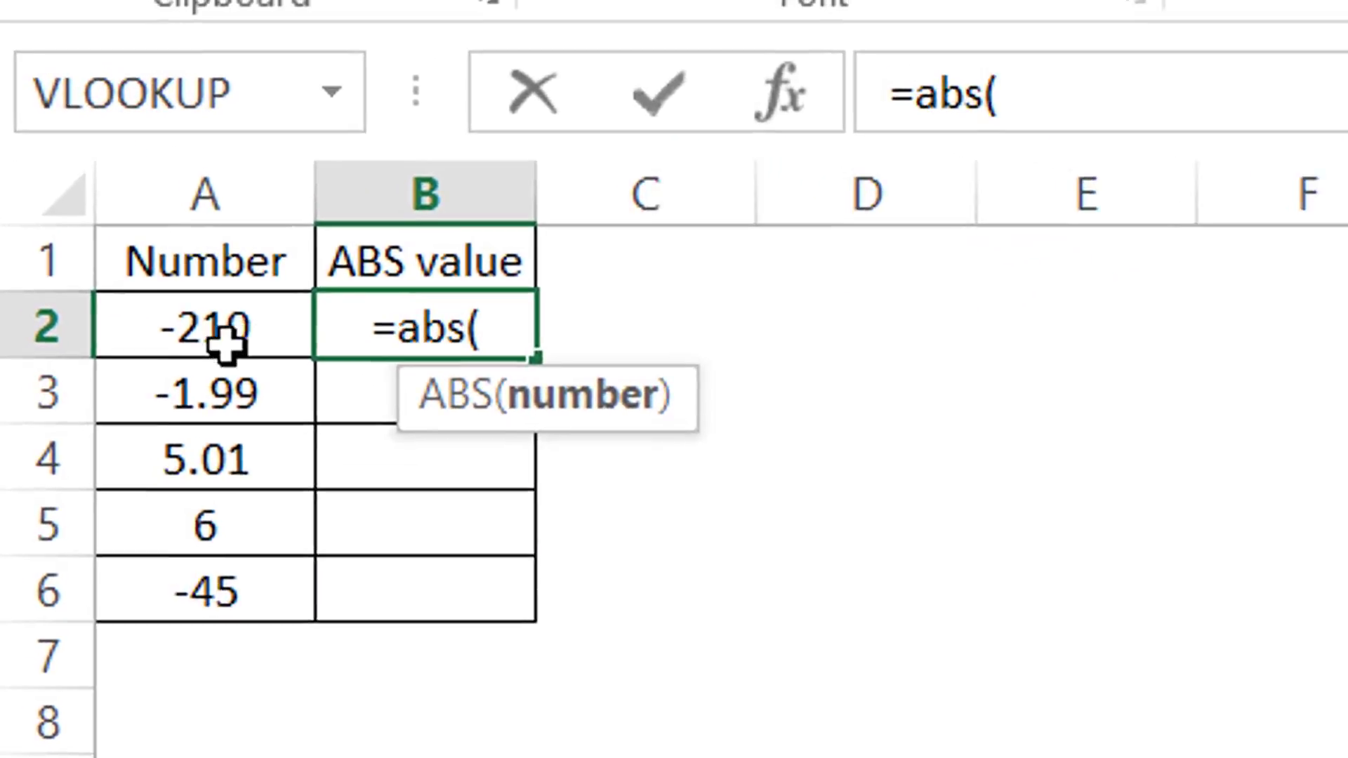
click(226, 344)
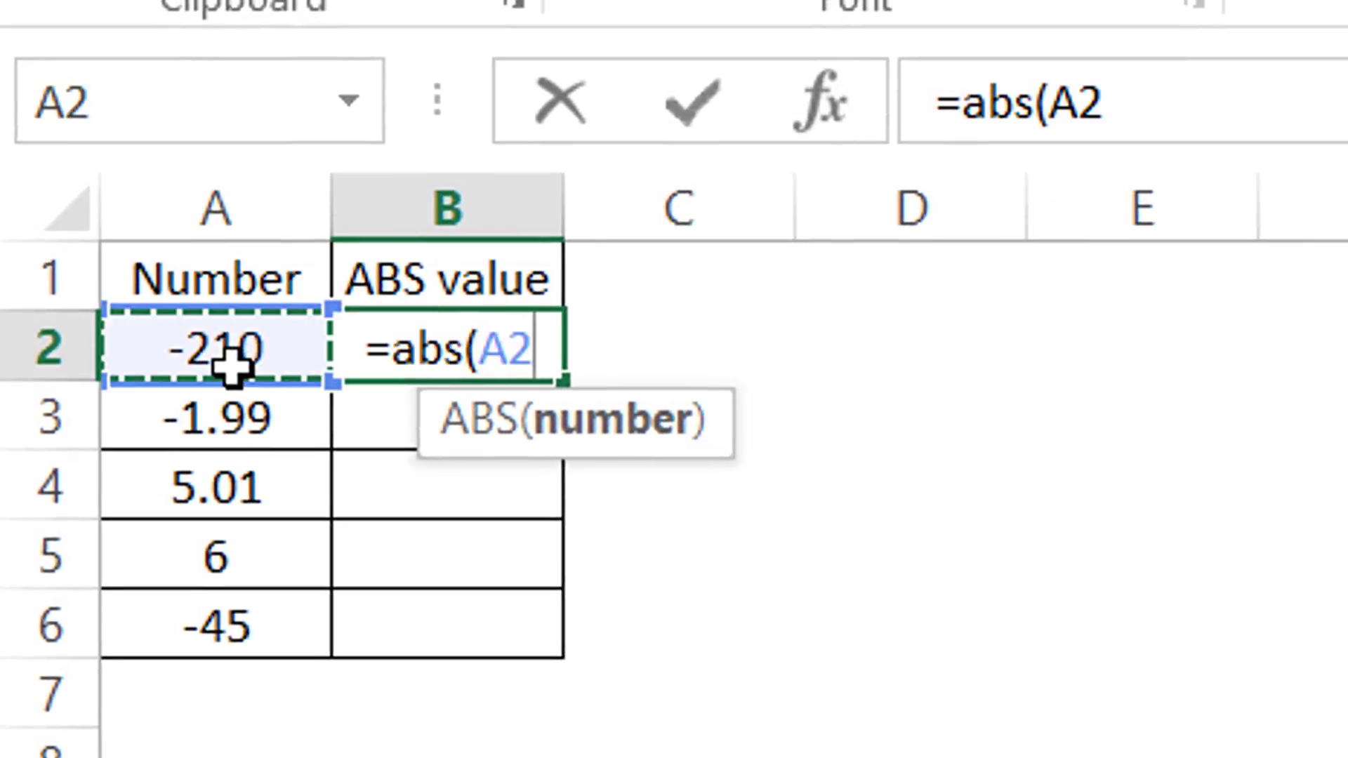
text())
key(Return)
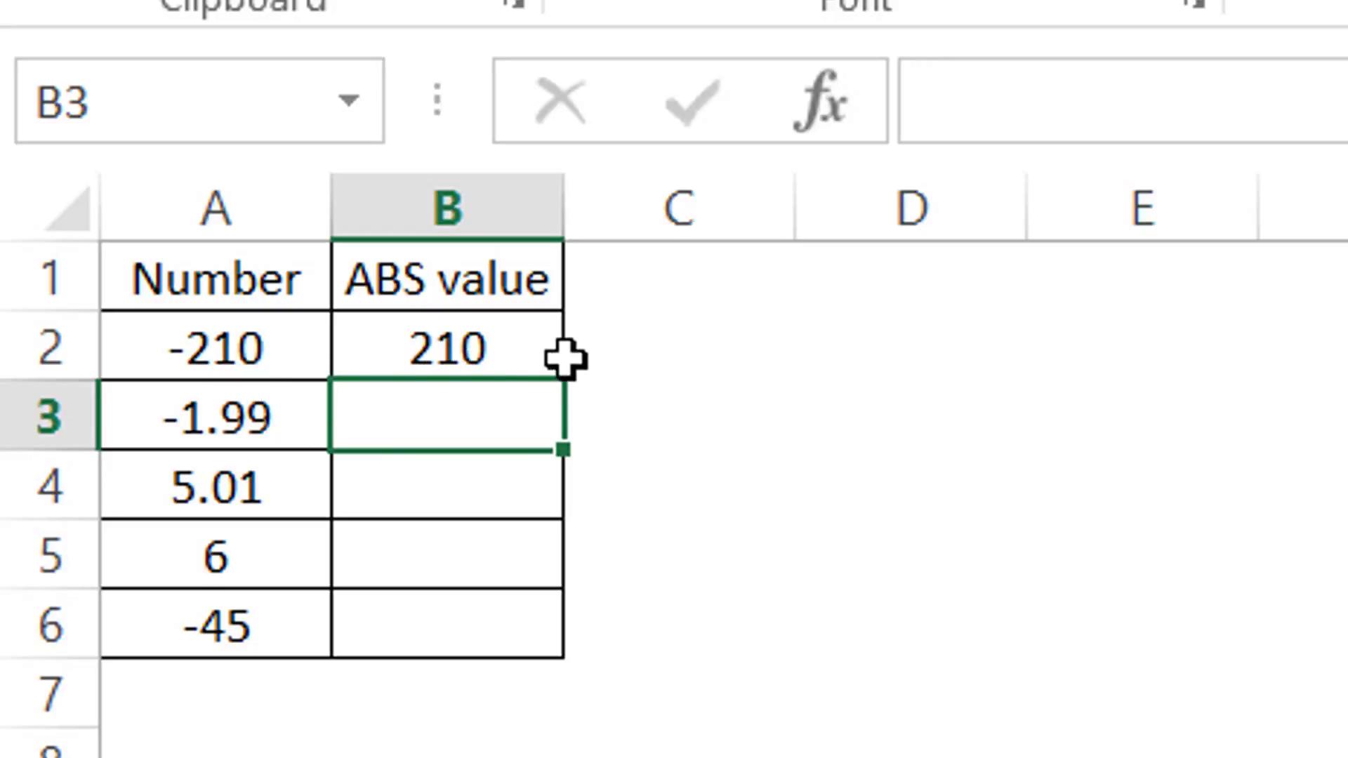
Step: Fill the ABS formula down the ABS value column to row 6
click(475, 349)
drag(572, 382, 557, 641)
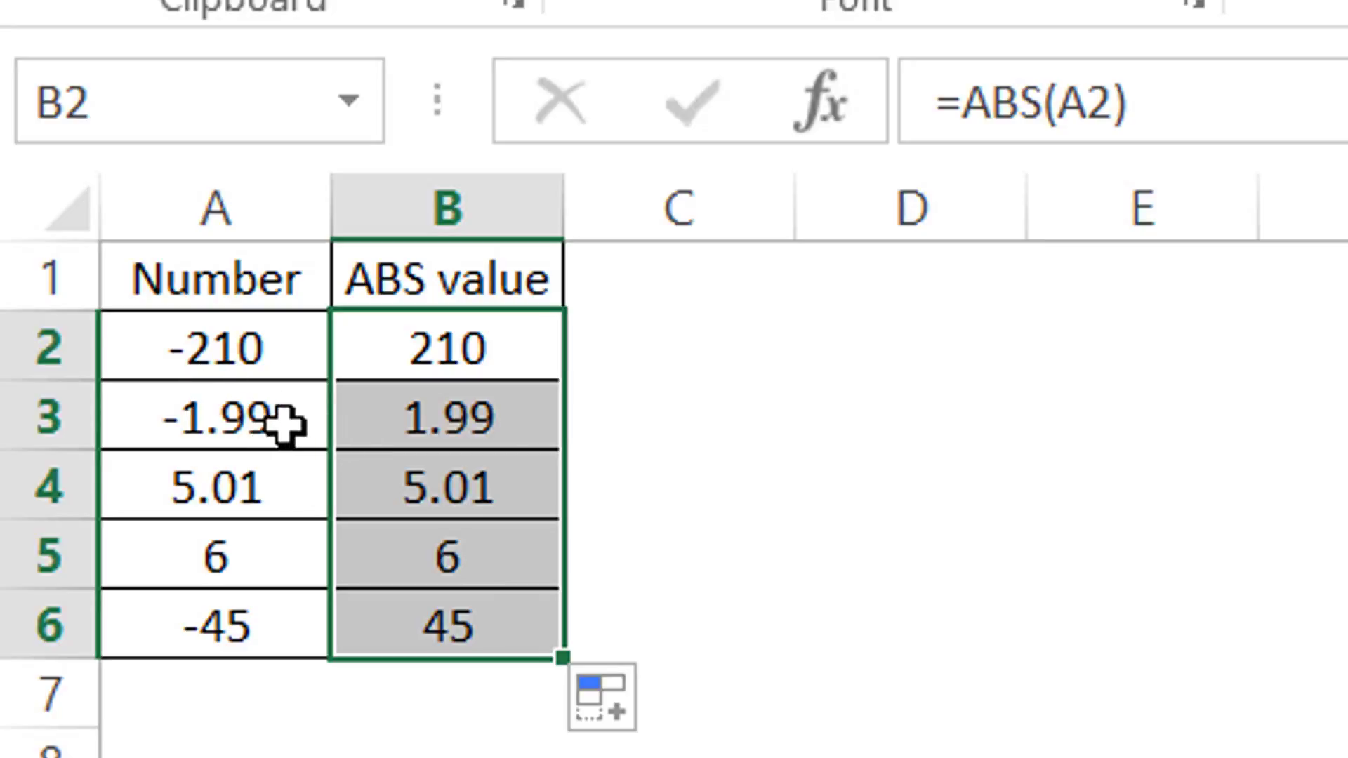
click(609, 420)
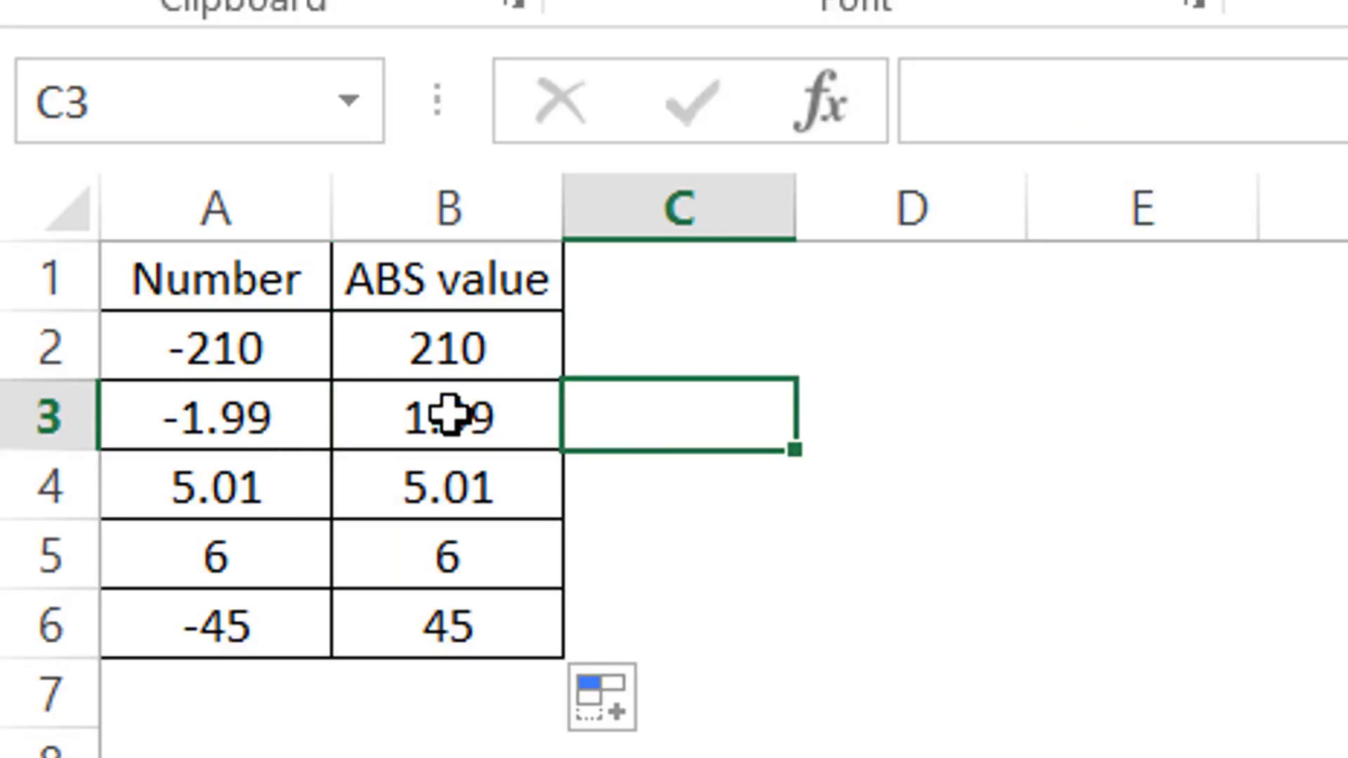